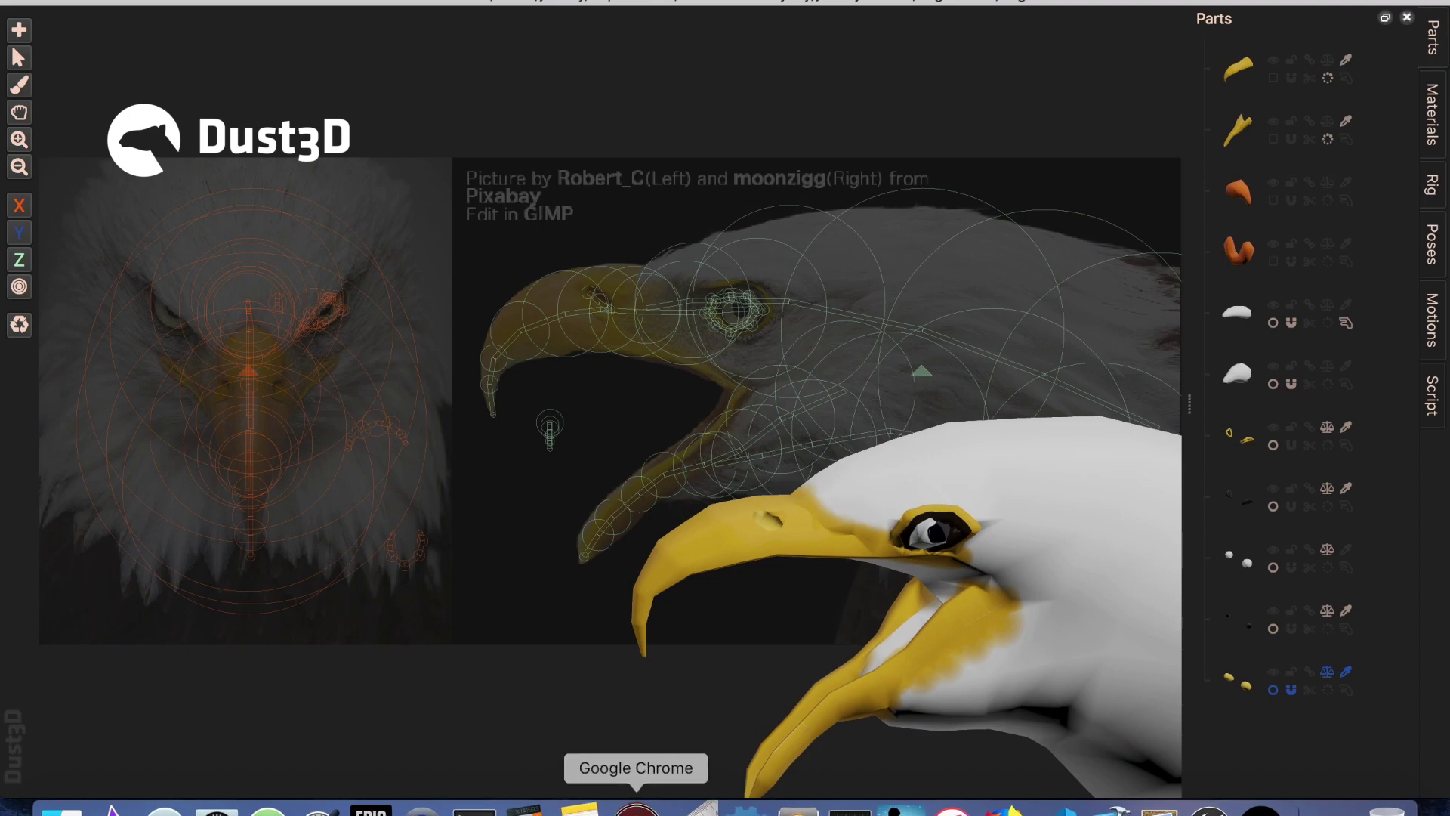
Step: Bring up the browser and play the Deform Map preview video on the developer's profile
left_click(636, 811)
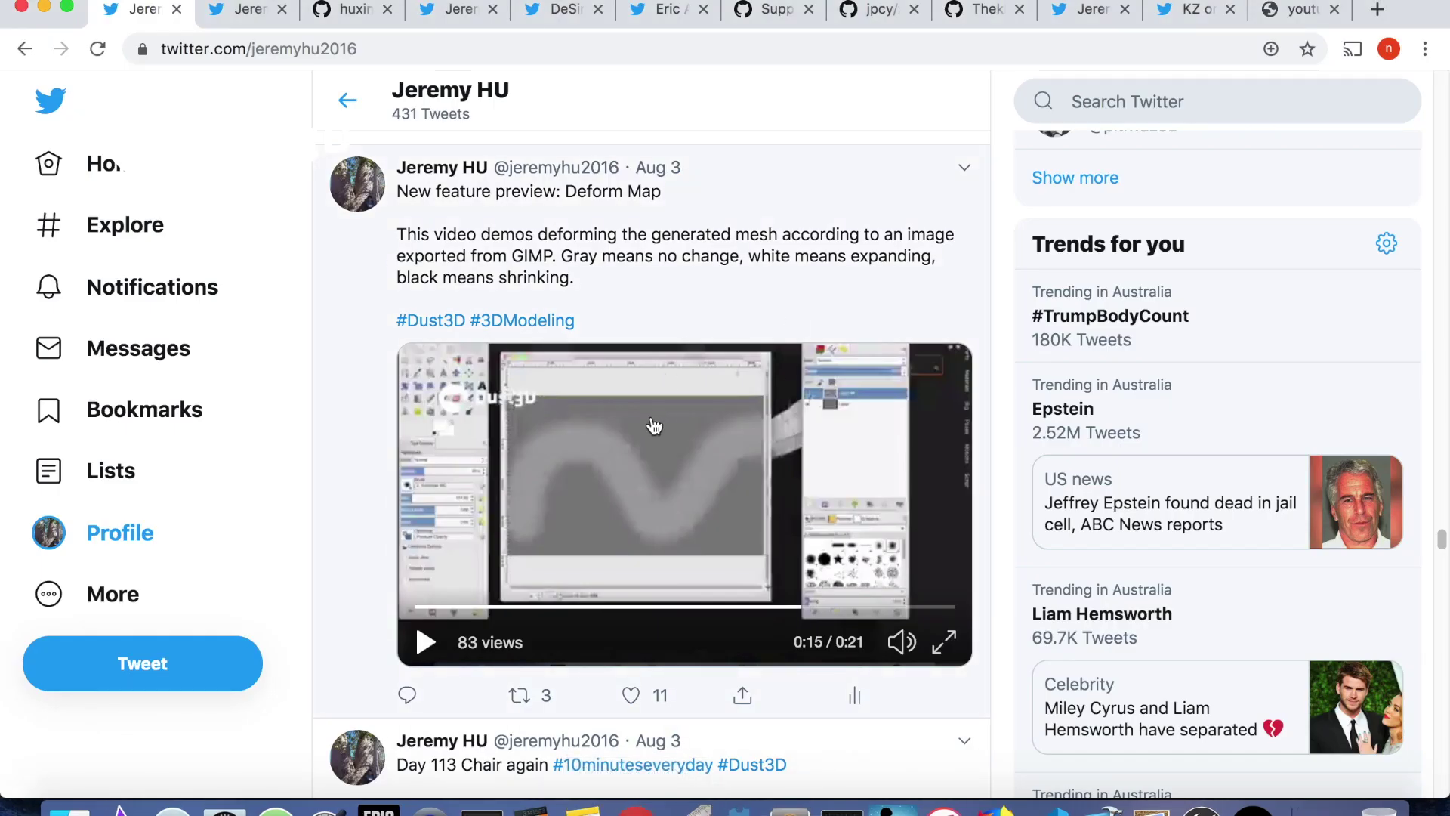
left_click(425, 643)
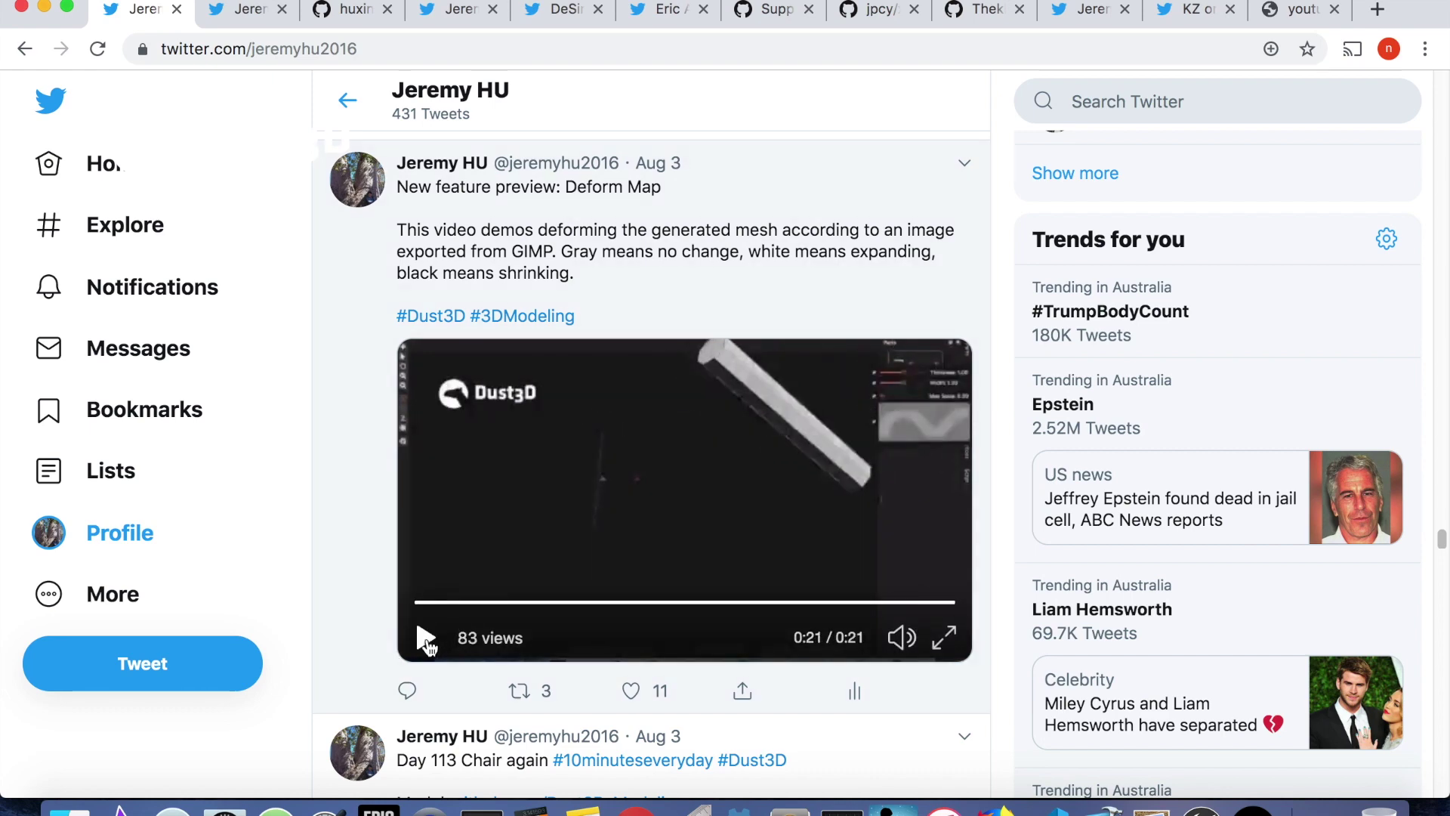
Step: View the Aug 4 macOS install and blog posts in the other profile tab, then return to Dust3D
left_click(245, 12)
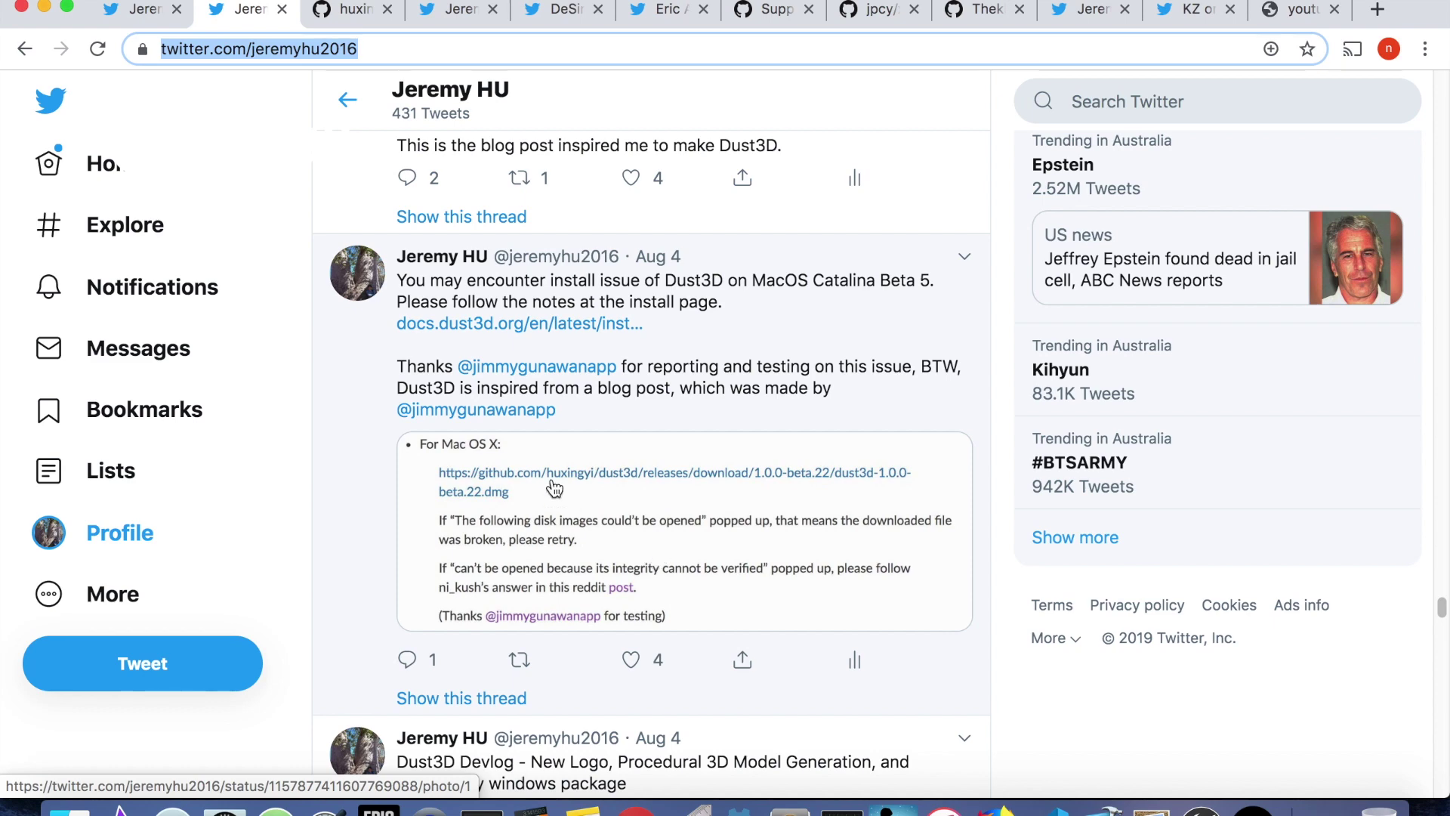
scroll(691, 442, "up", 4)
scroll(598, 401, "up", 1)
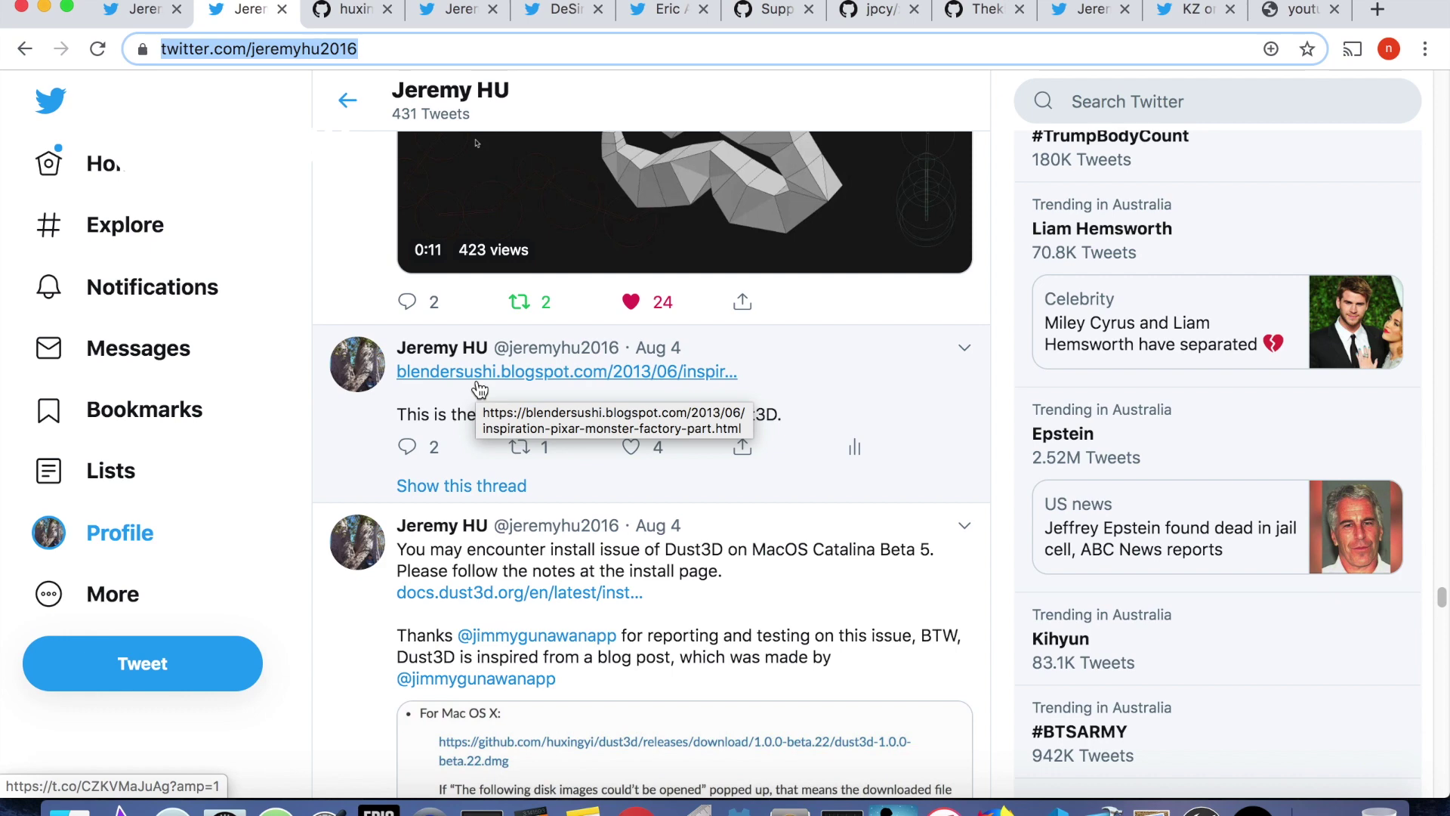
left_click(1247, 808)
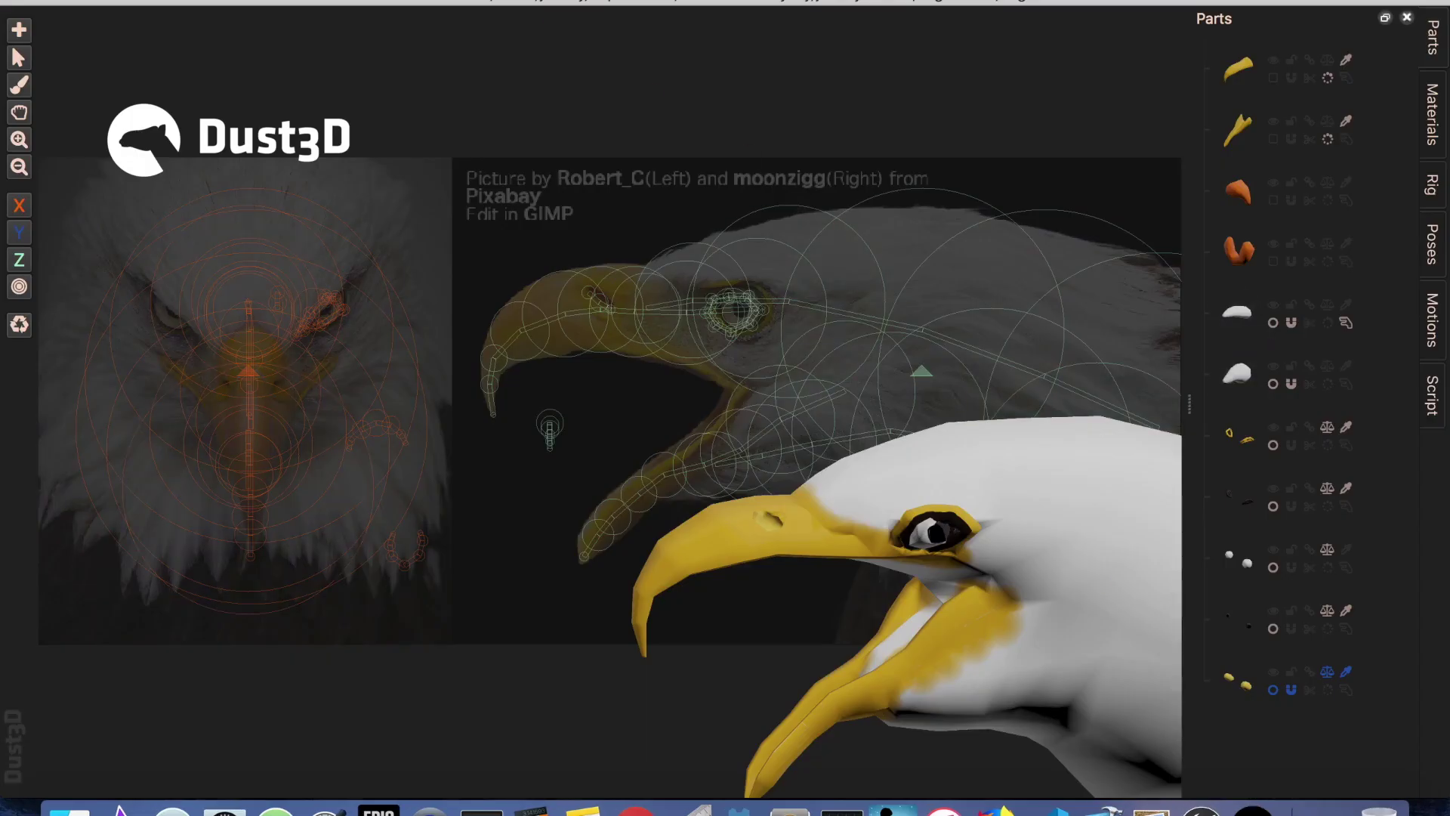
Step: Show Dust3D's Help > Acknowledgements credits with the Pixar Monster Factory blog link
left_click(380, 2)
left_click(462, 195)
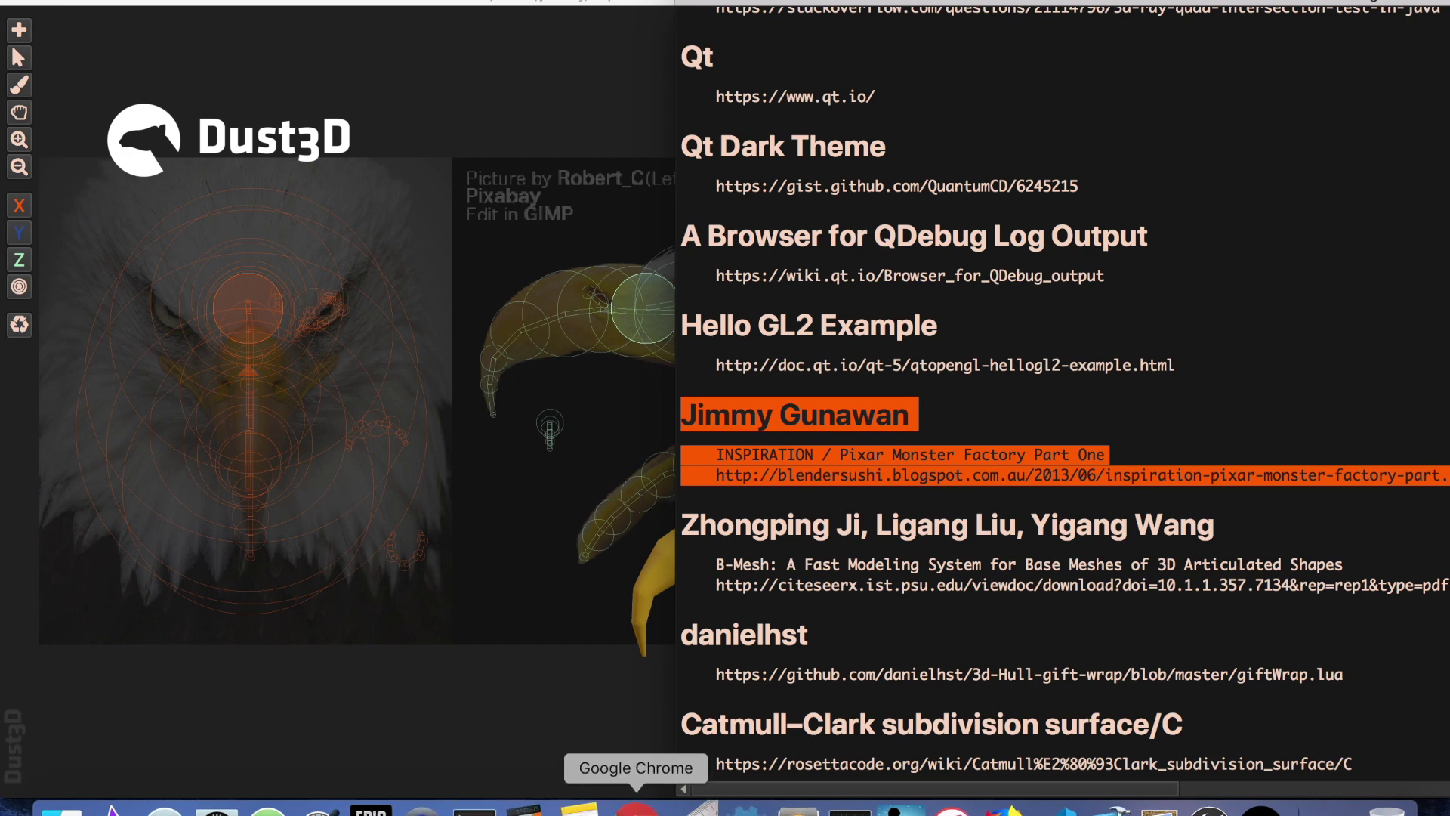
left_click(635, 810)
scroll(820, 622, "up", 3)
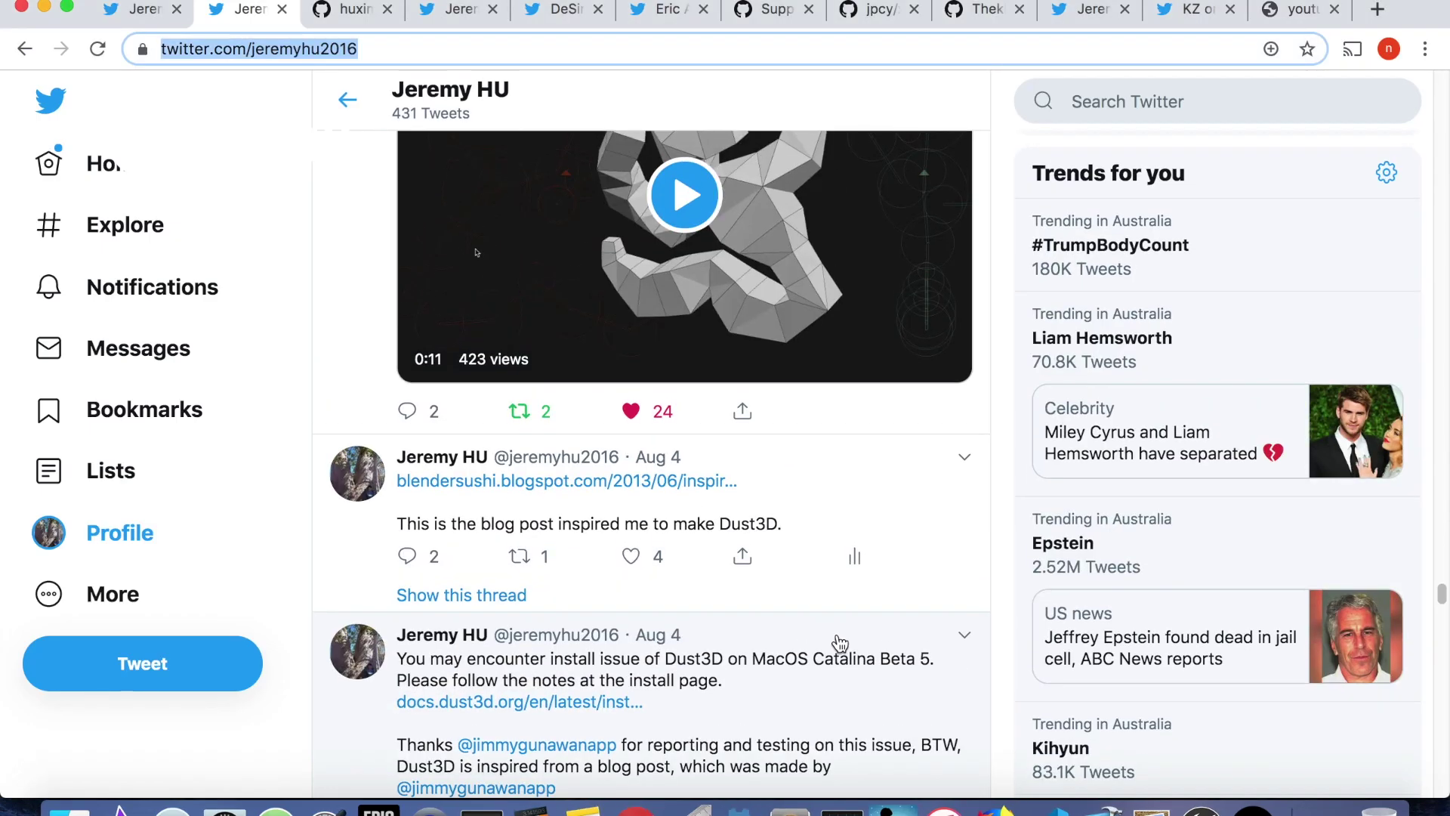
scroll(828, 655, "up", 2)
scroll(827, 656, "up", 1)
scroll(821, 646, "up", 1)
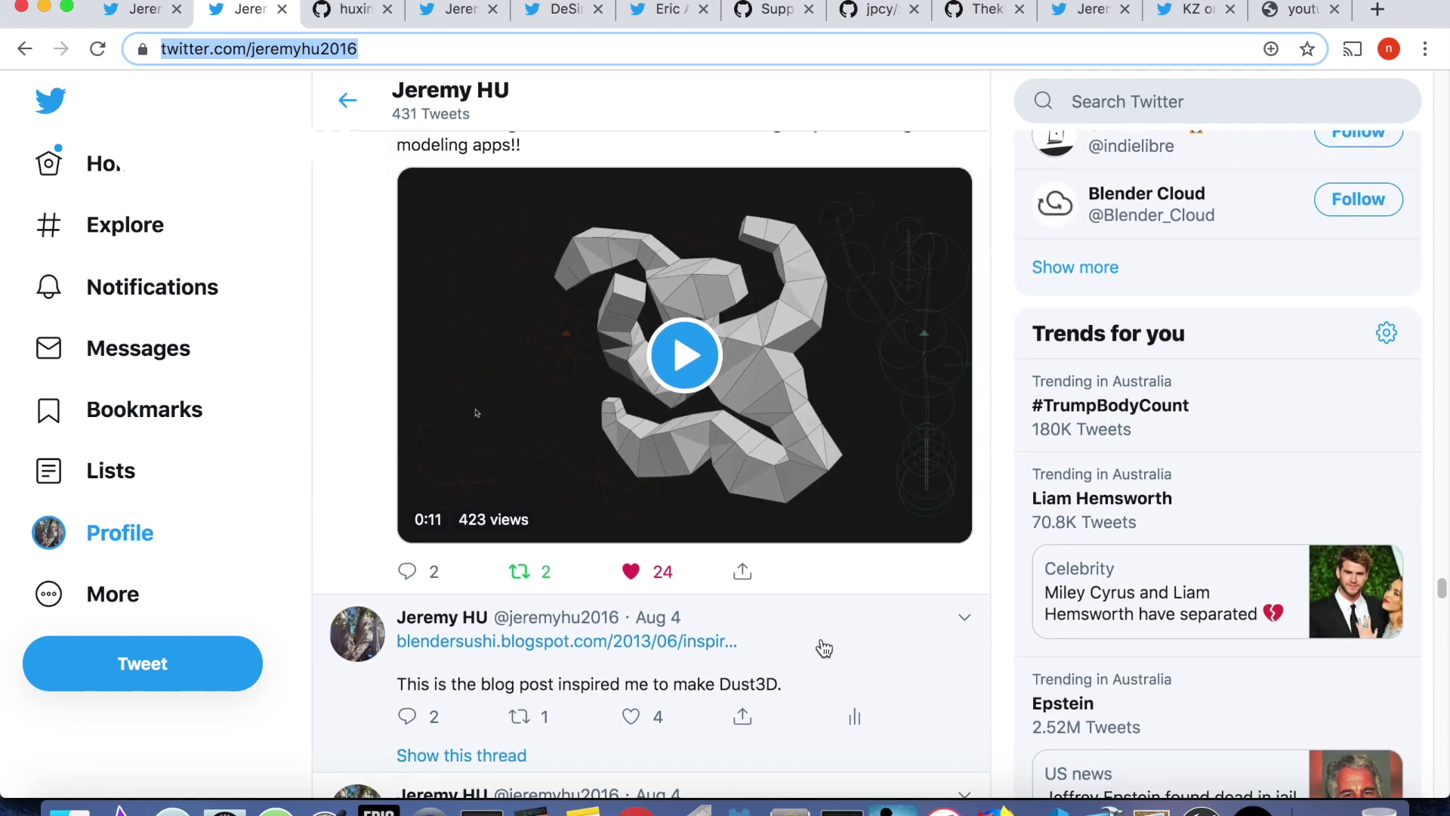
scroll(872, 644, "up", 3)
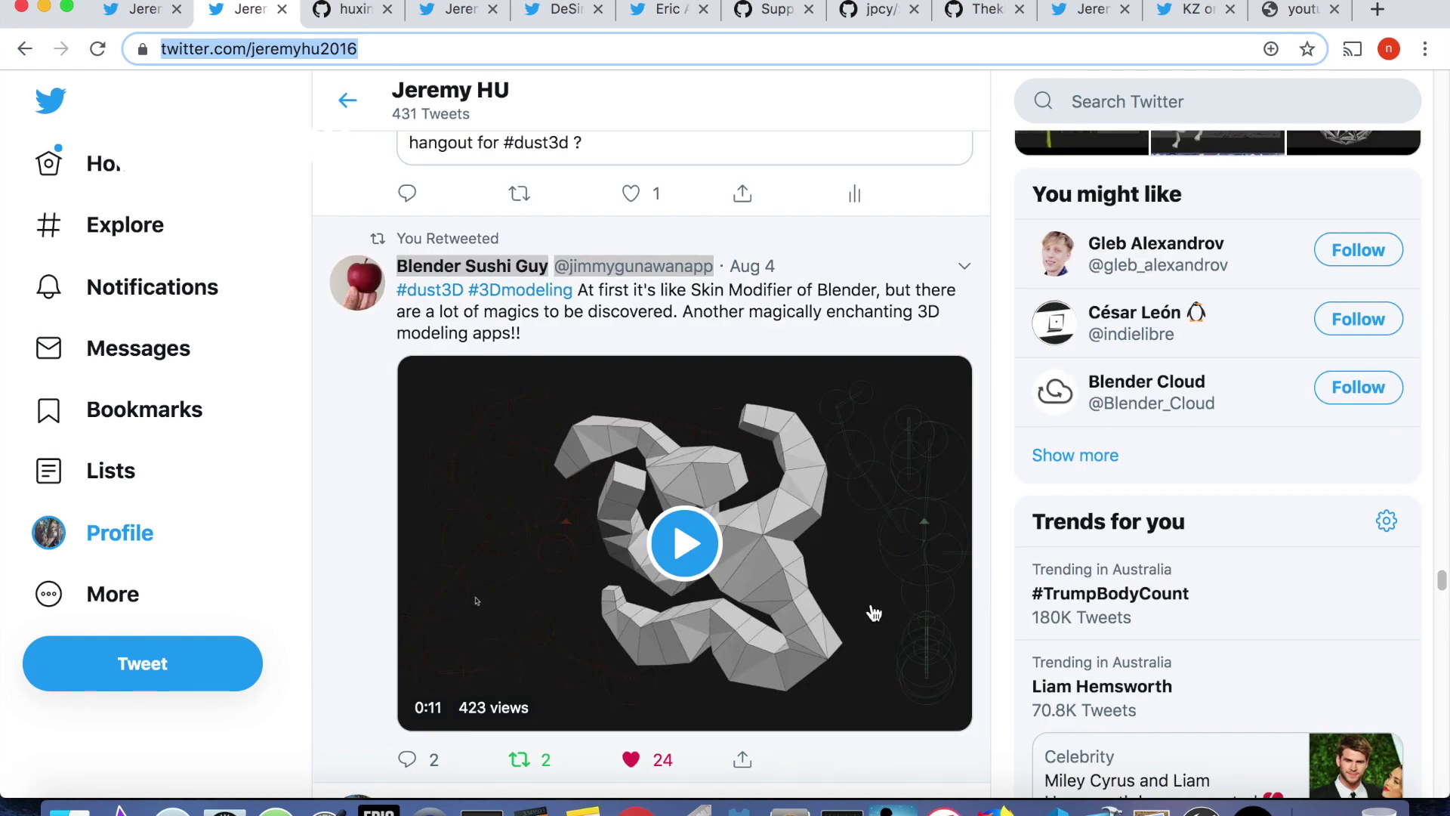
scroll(870, 612, "up", 1)
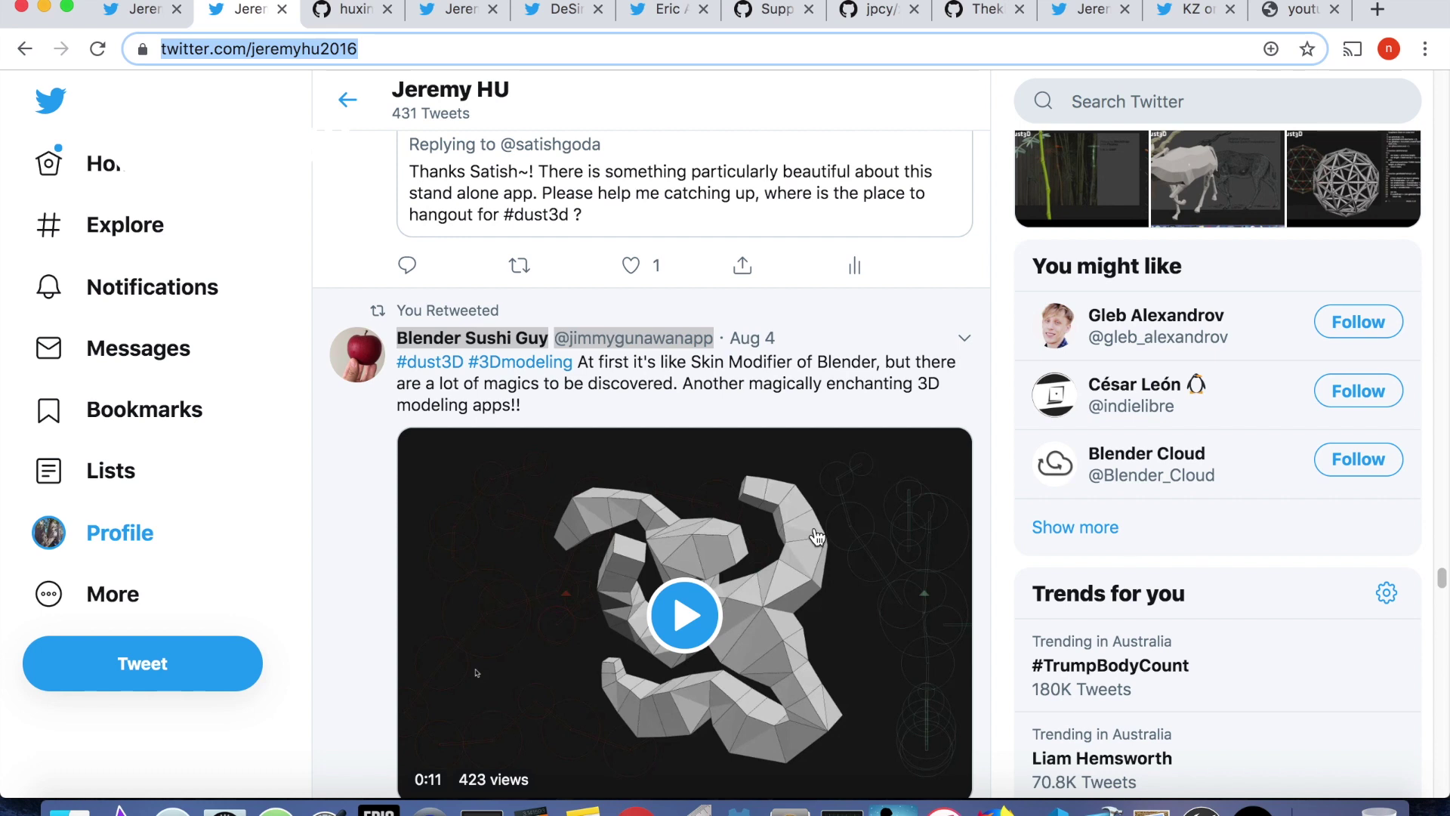
scroll(824, 559, "down", 1)
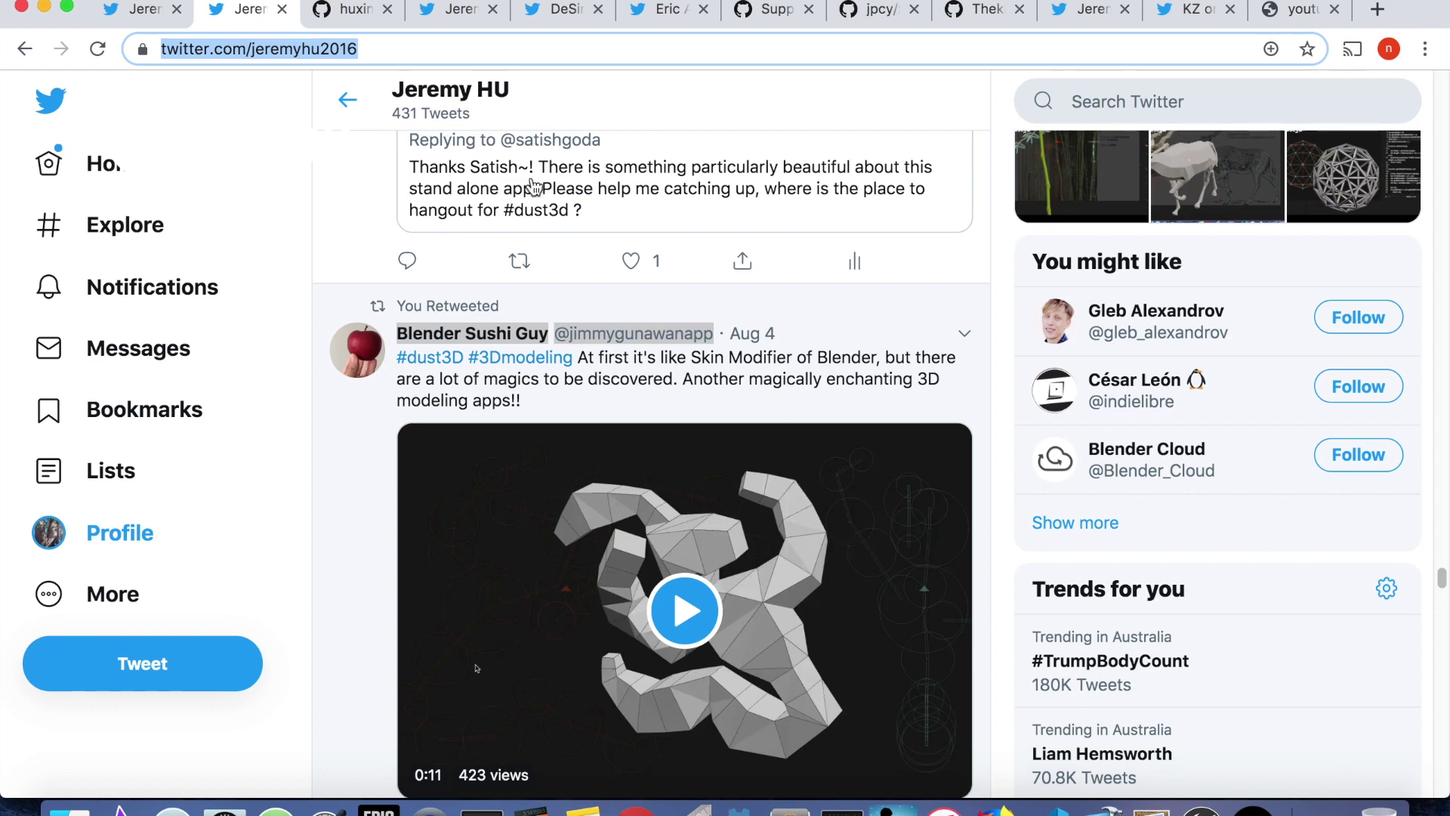
Step: Switch to the huxingyi/dust3d GitHub repository page
left_click(346, 10)
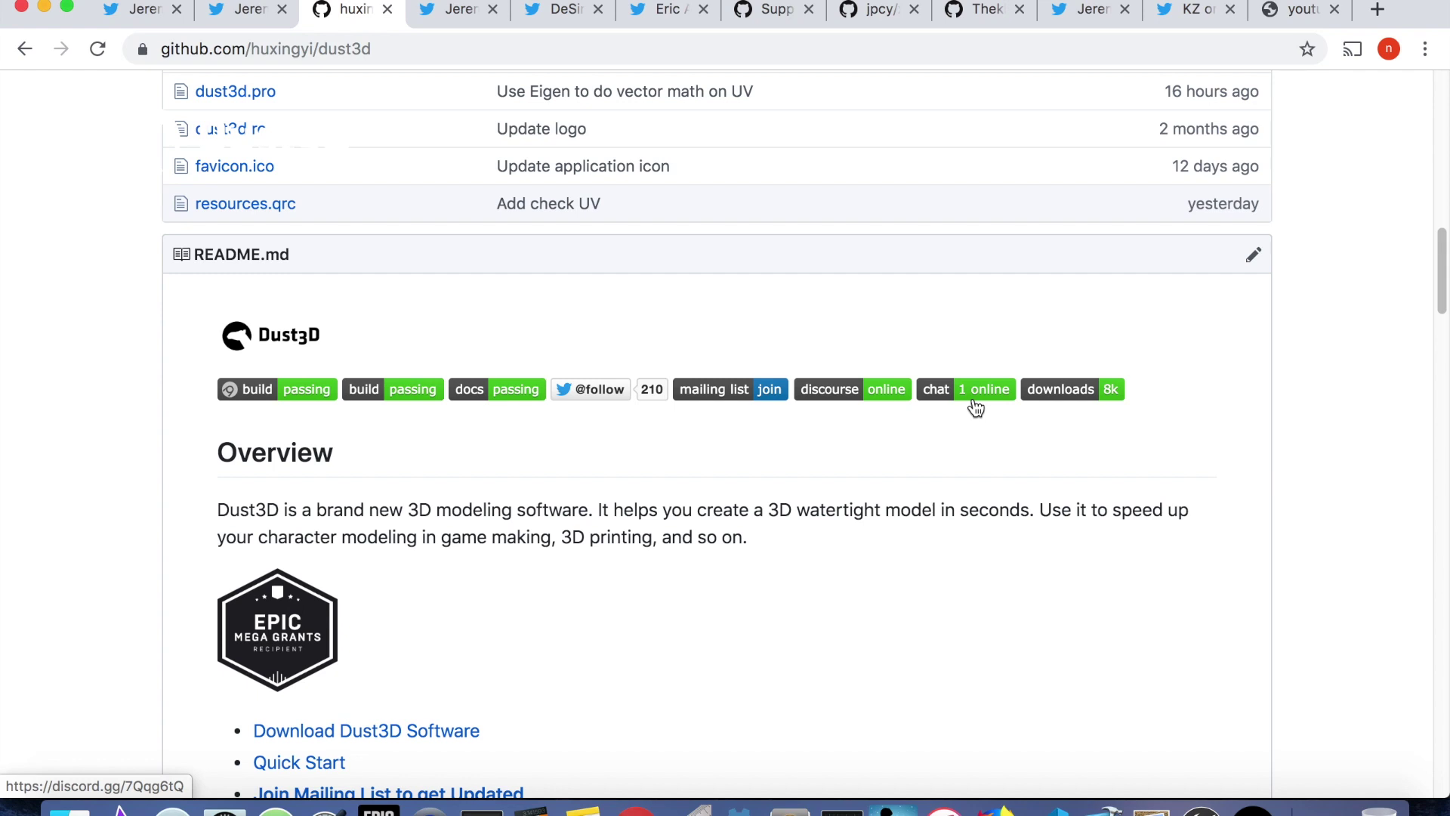
Step: Go back to the developer's Twitter profile tab after viewing the README
left_click(448, 15)
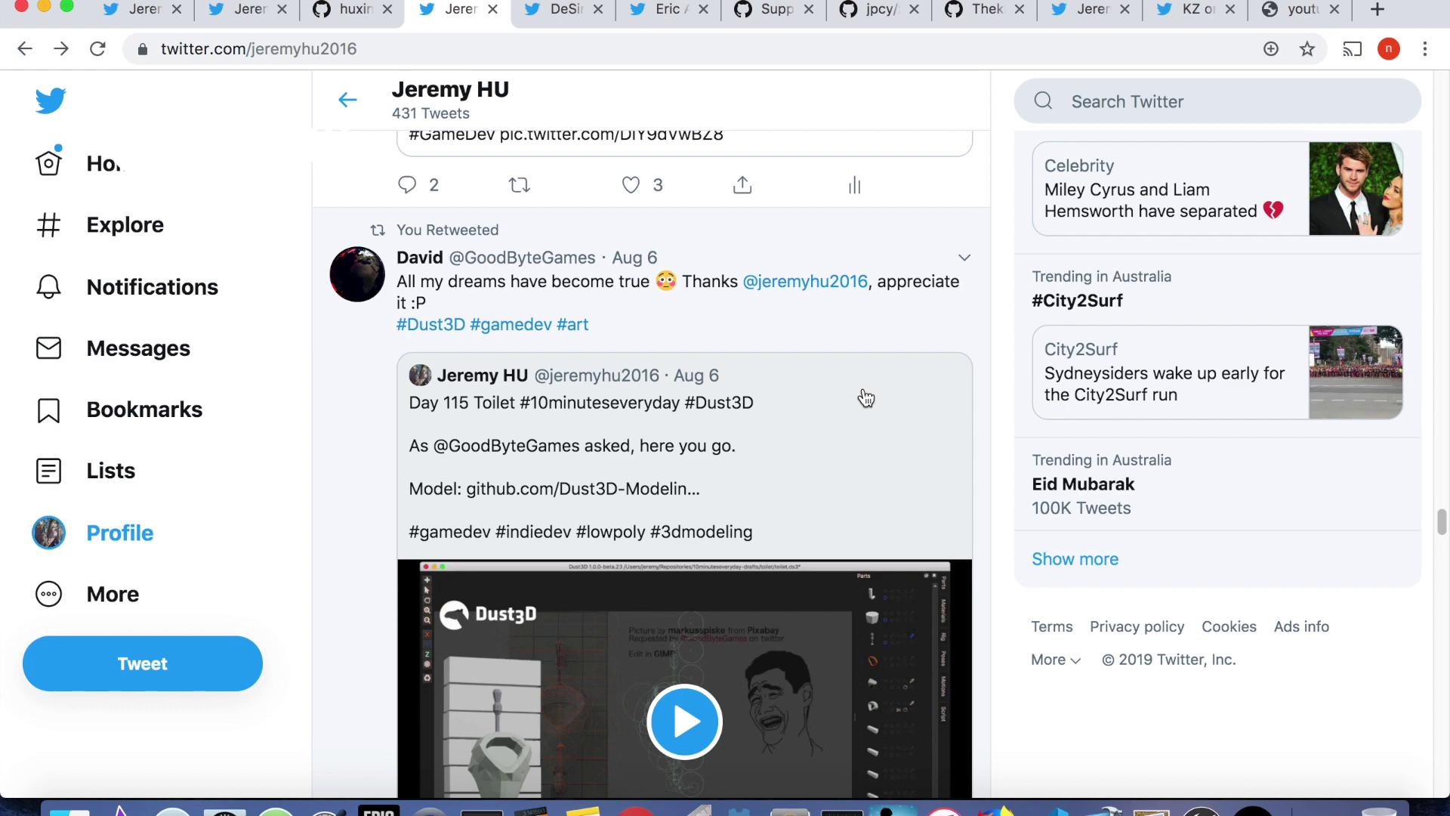
mouse_move(419, 259)
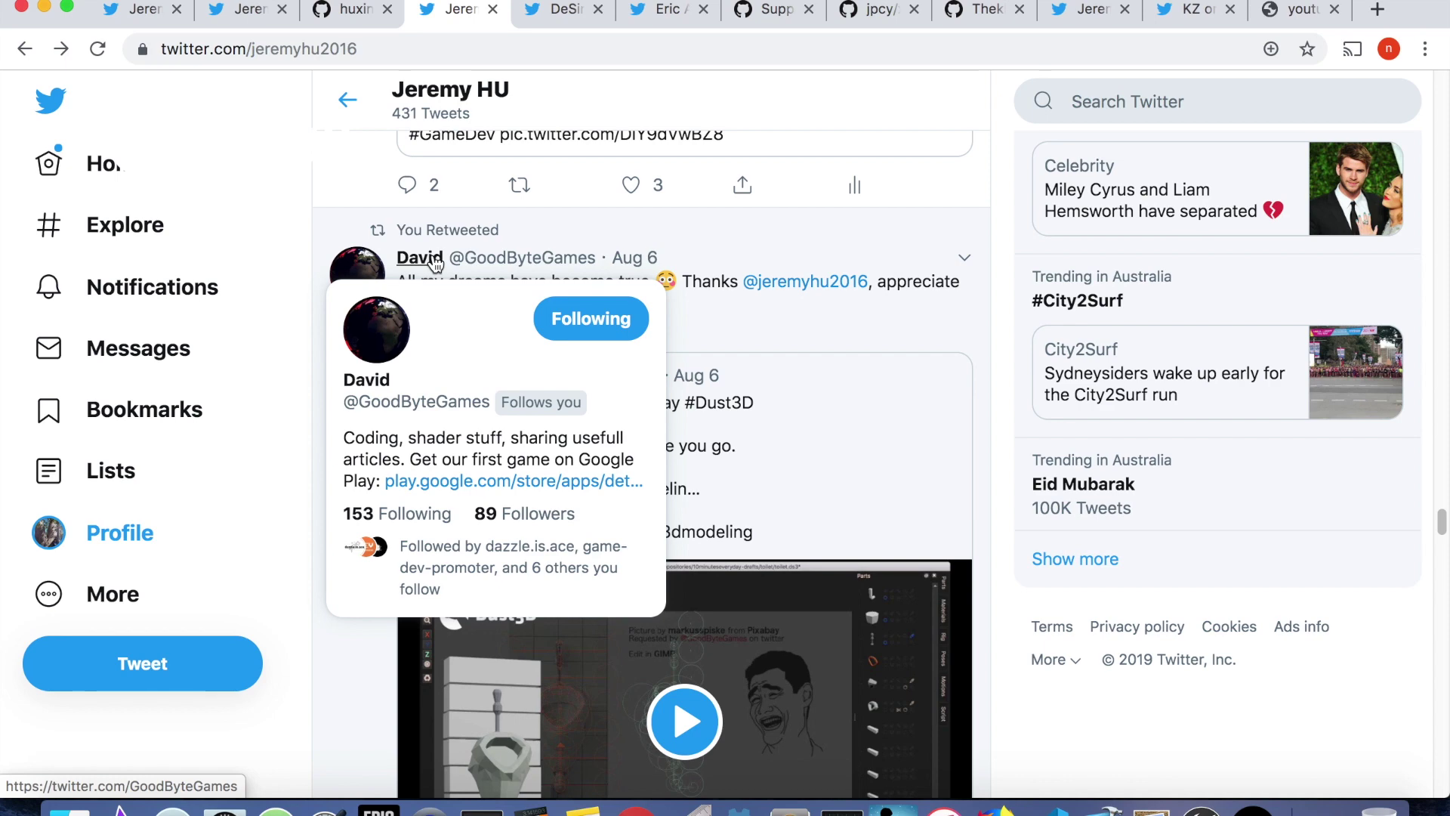
scroll(831, 472, "down", 1)
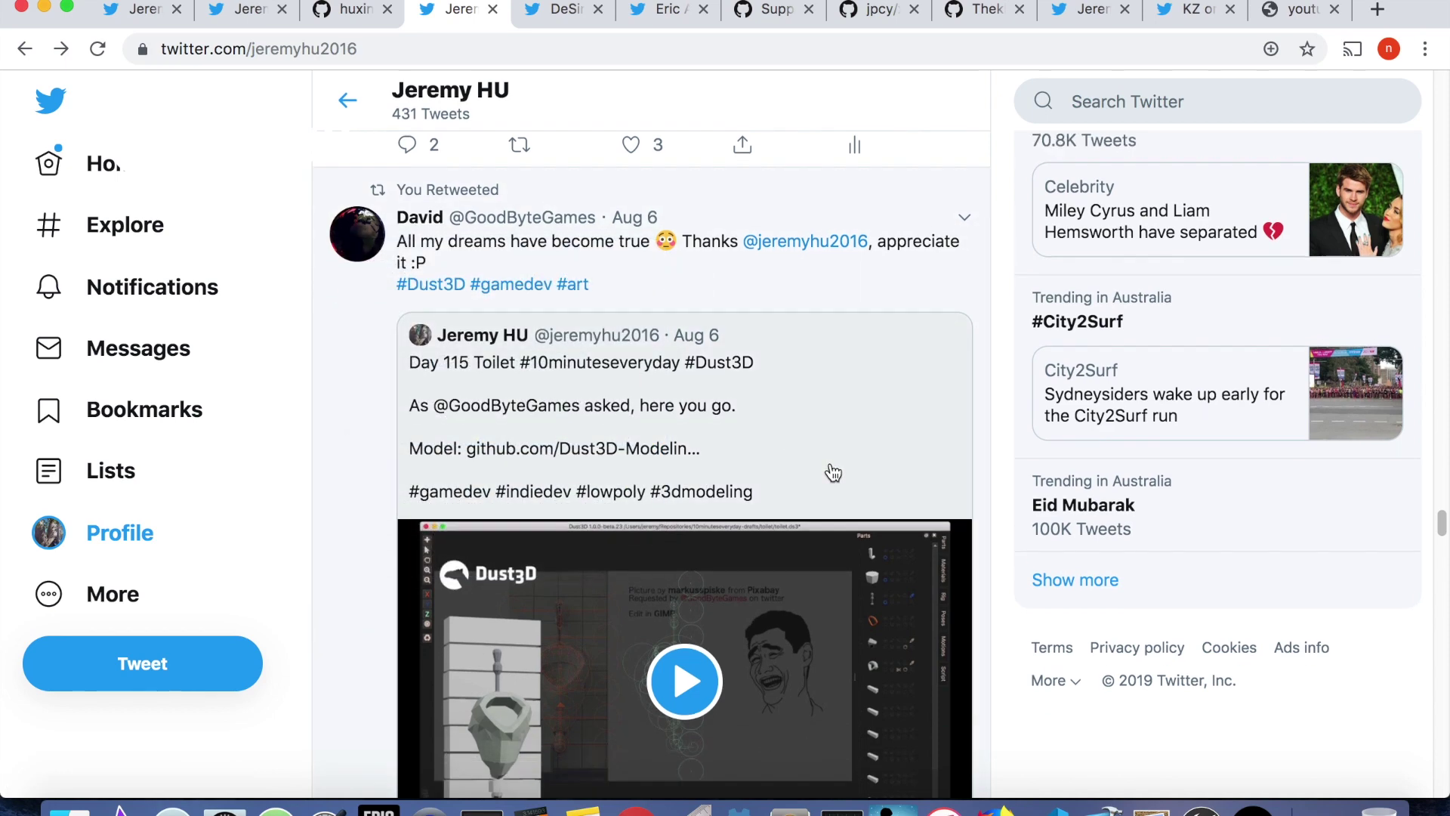
scroll(638, 593, "down", 2)
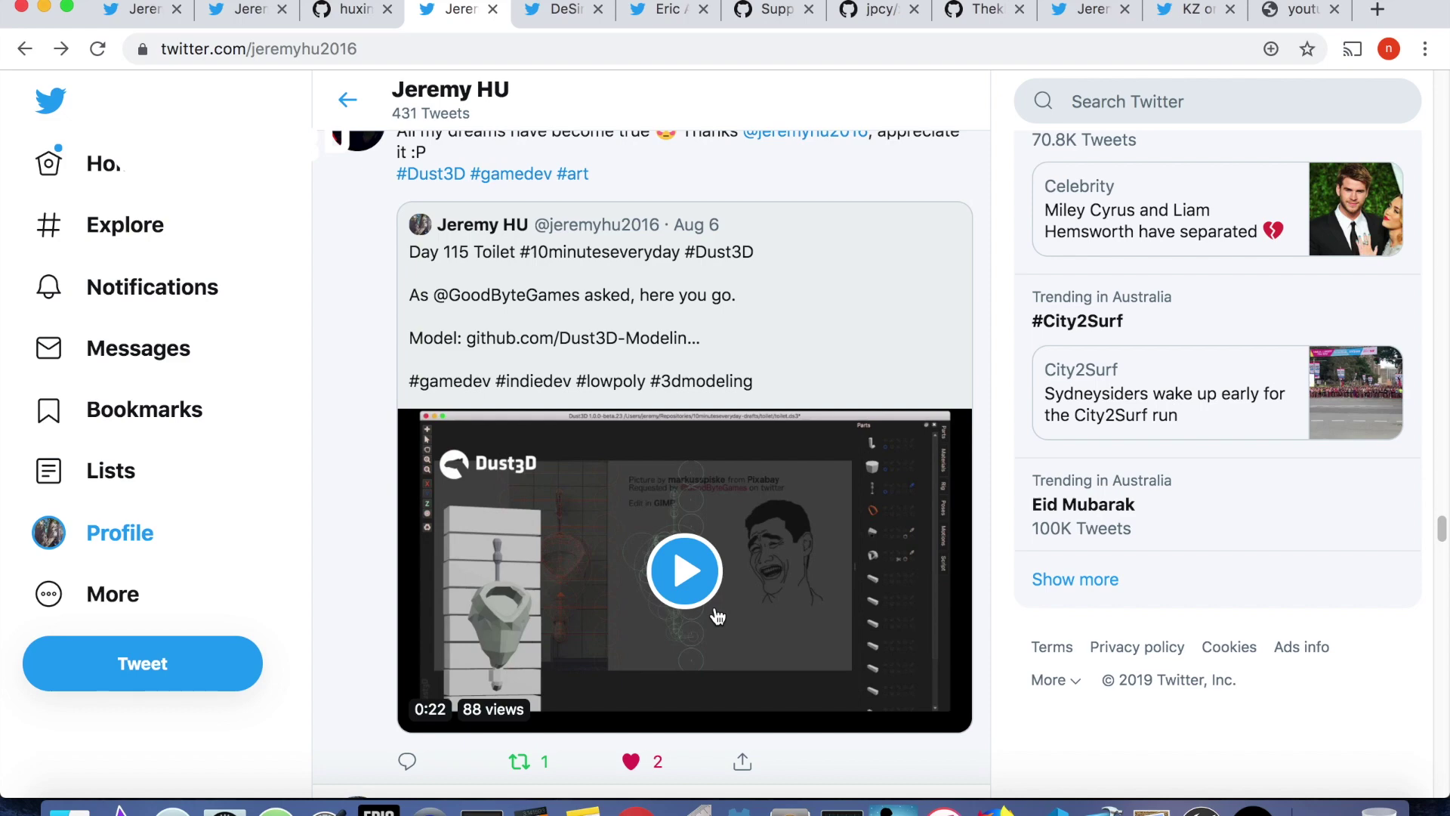
scroll(725, 606, "up", 1)
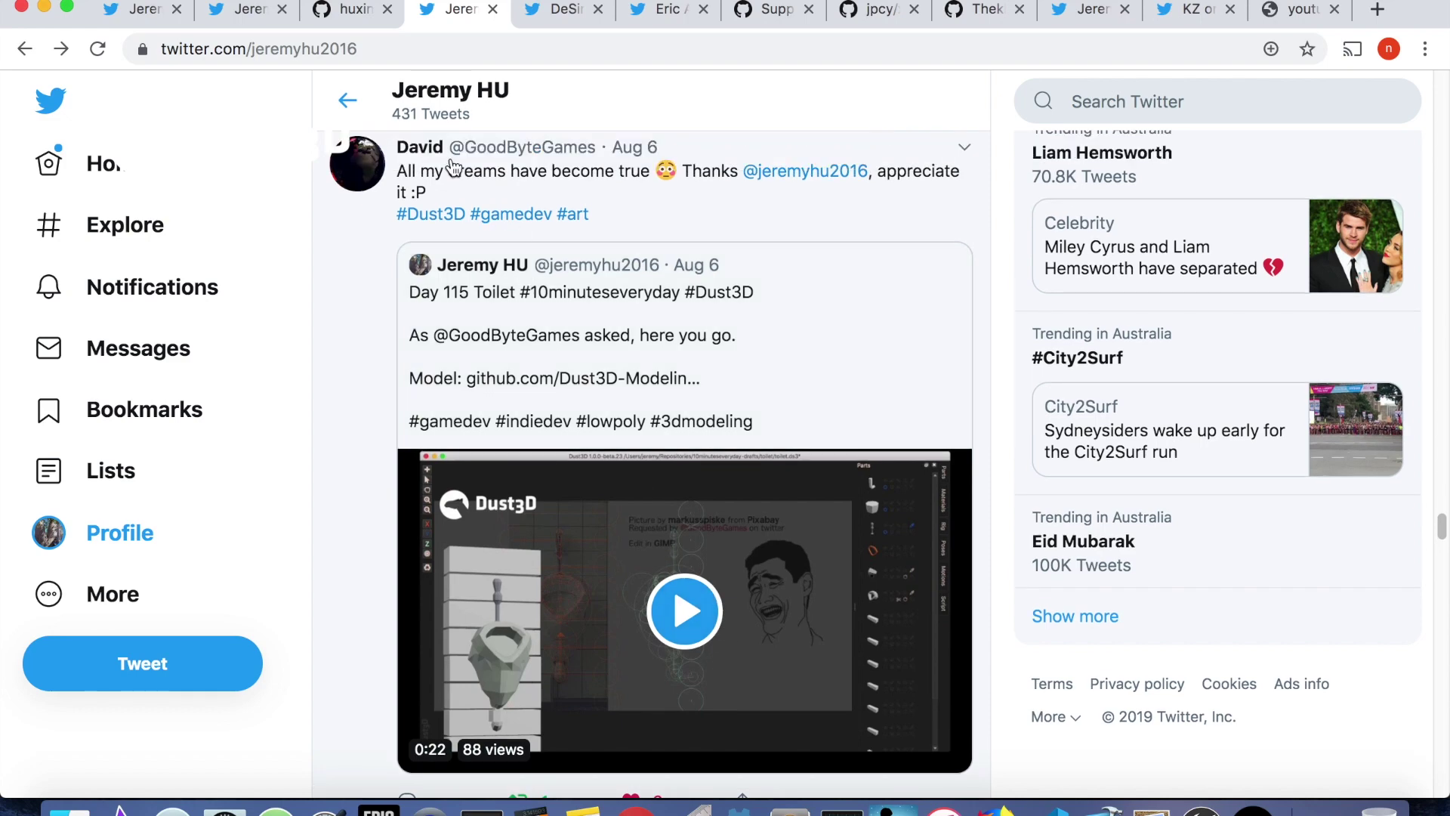
mouse_move(419, 147)
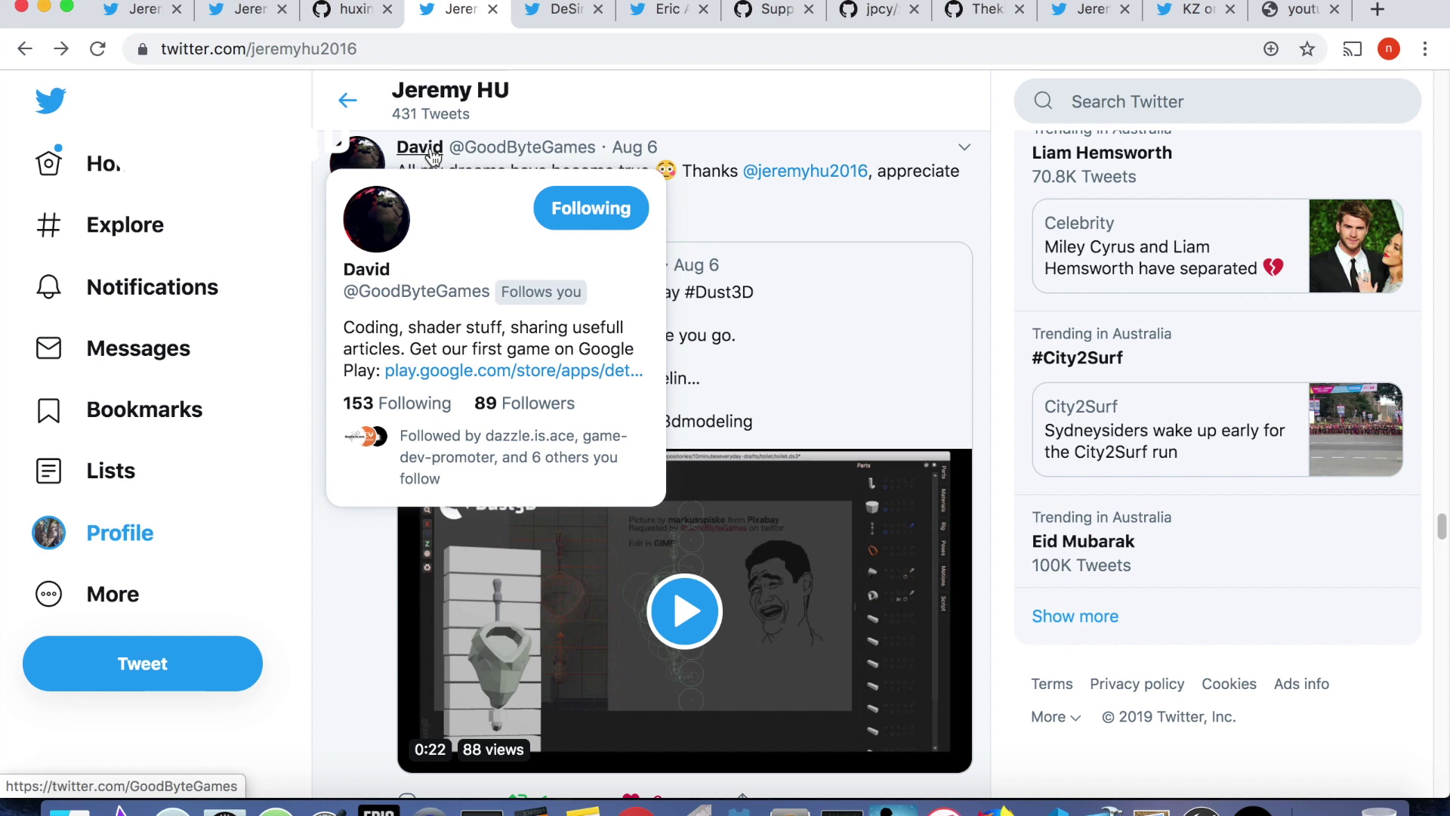
scroll(839, 454, "up", 1)
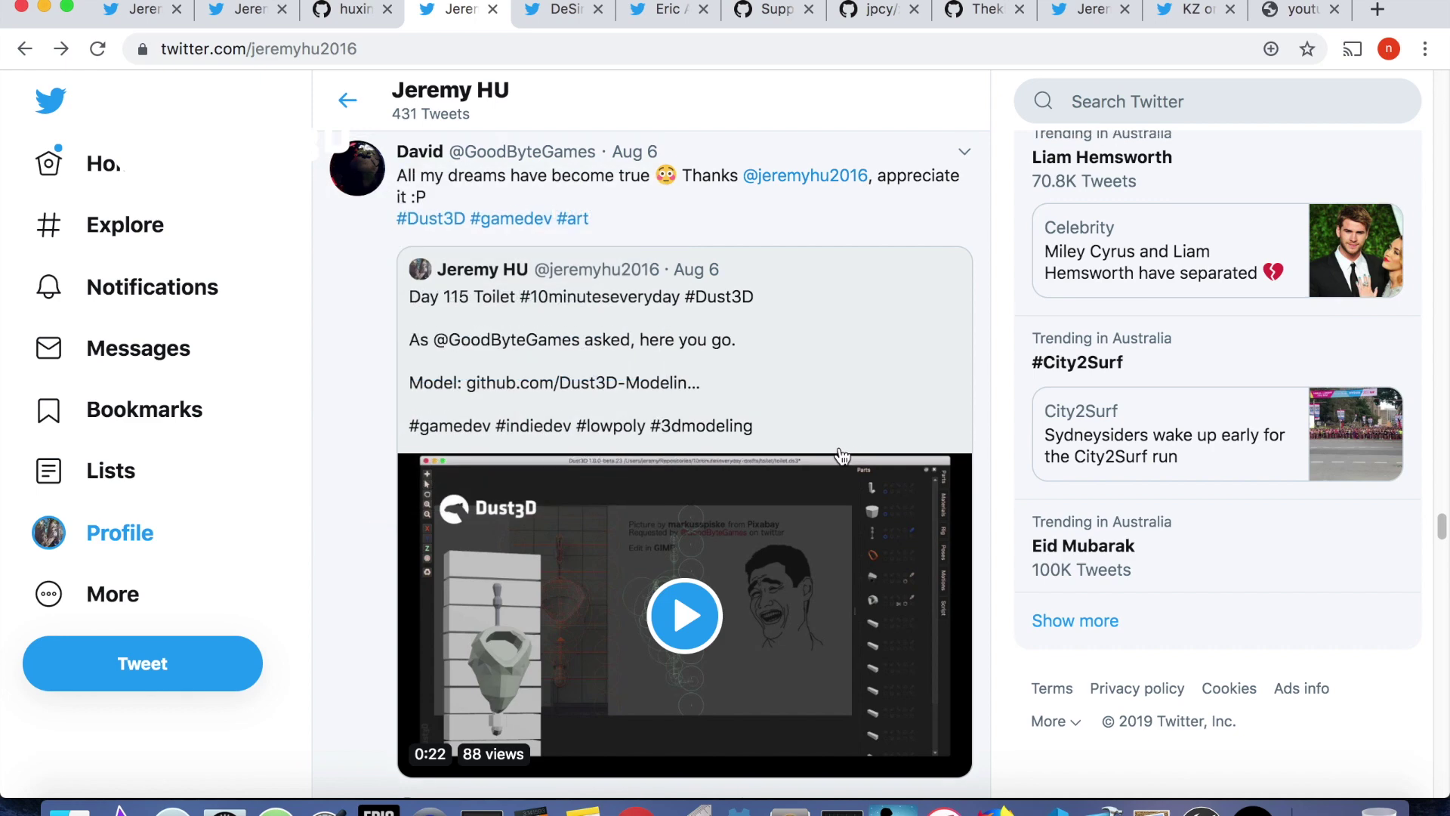
Step: Switch to the DeSink Studios profile timeline
left_click(555, 13)
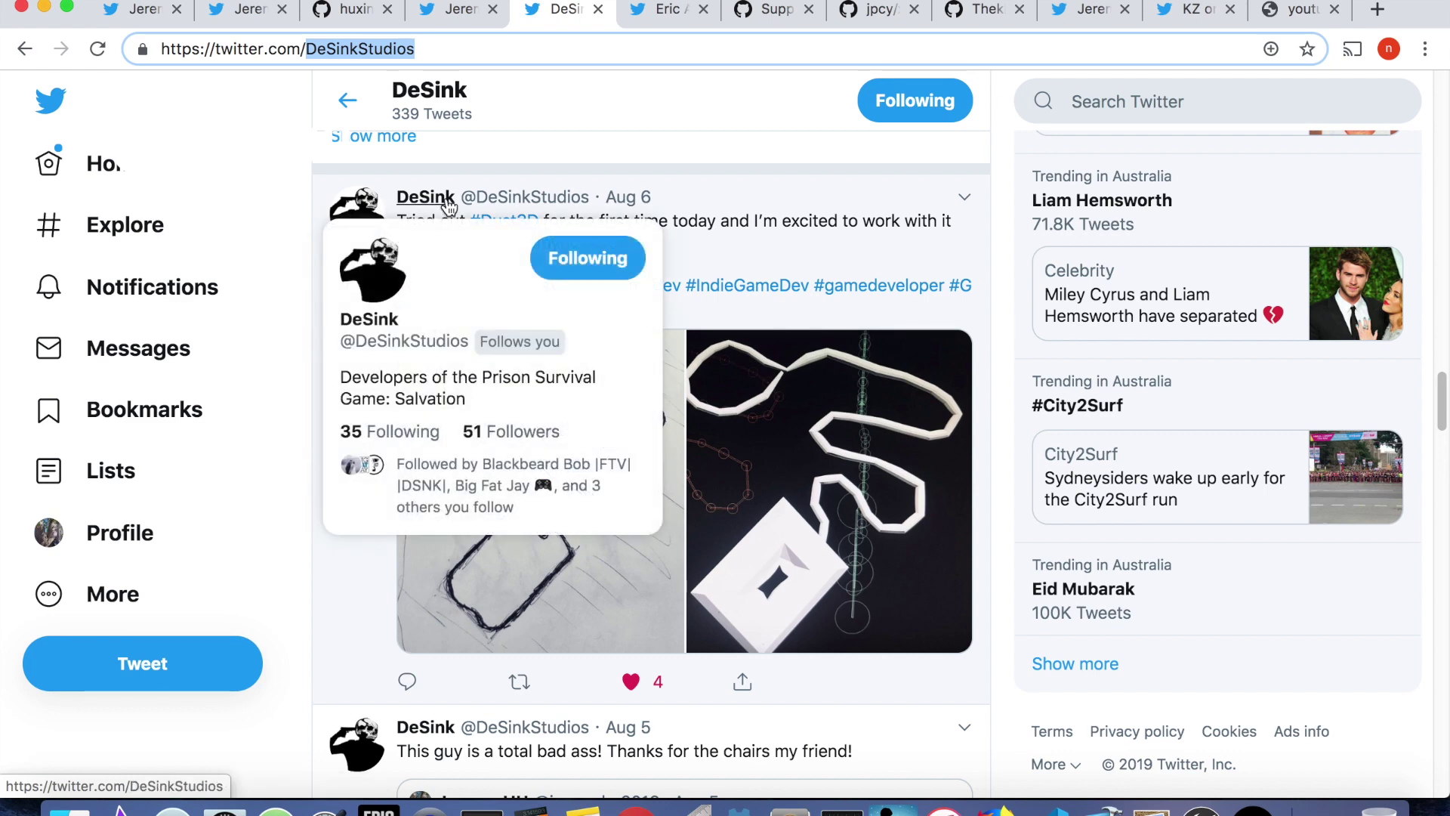
Step: Read Eric Arnebäck's UV unwrapping thread, then view the simpleuv 'Support for texel size' issue
left_click(652, 13)
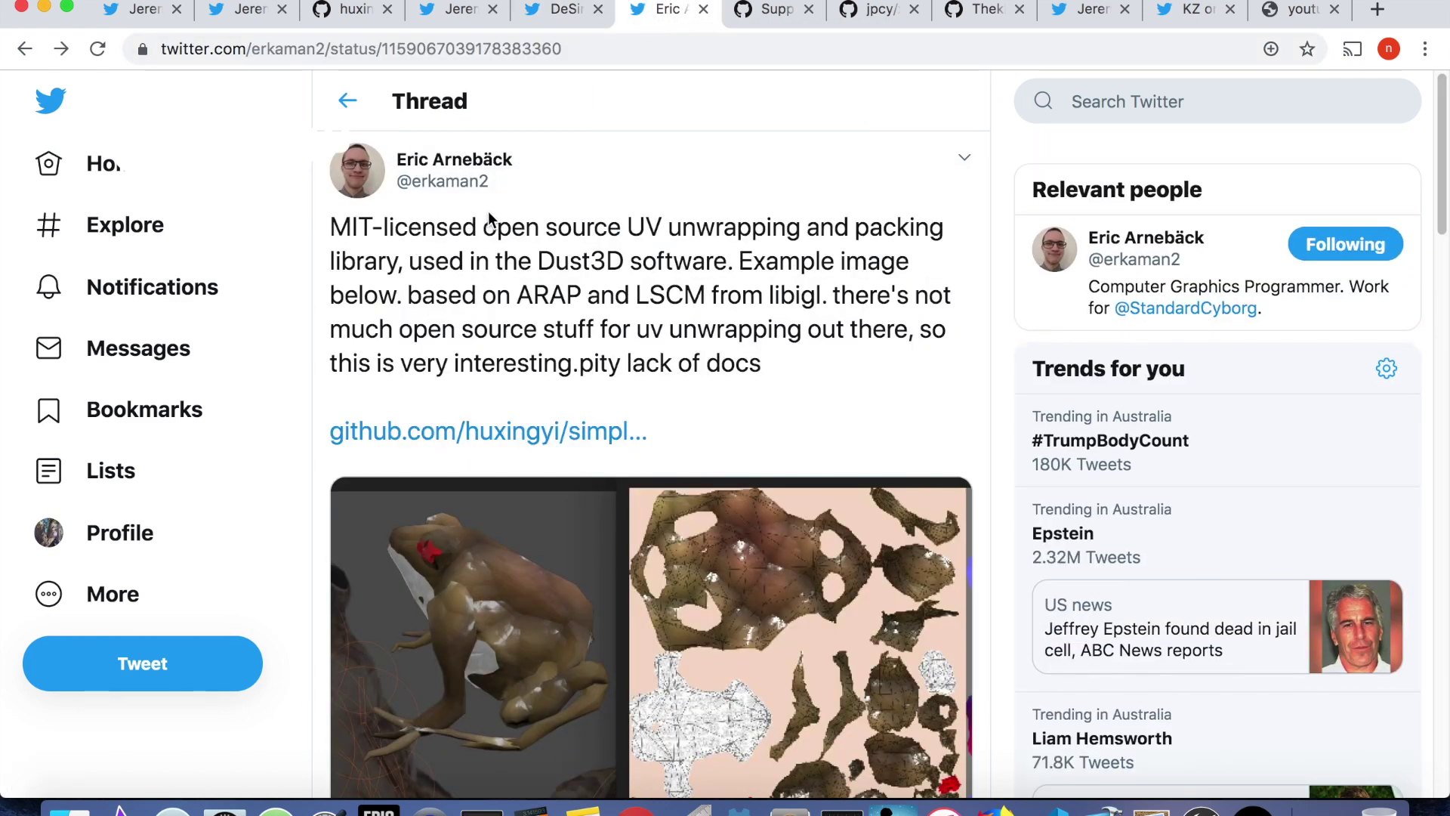
scroll(778, 450, "down", 2)
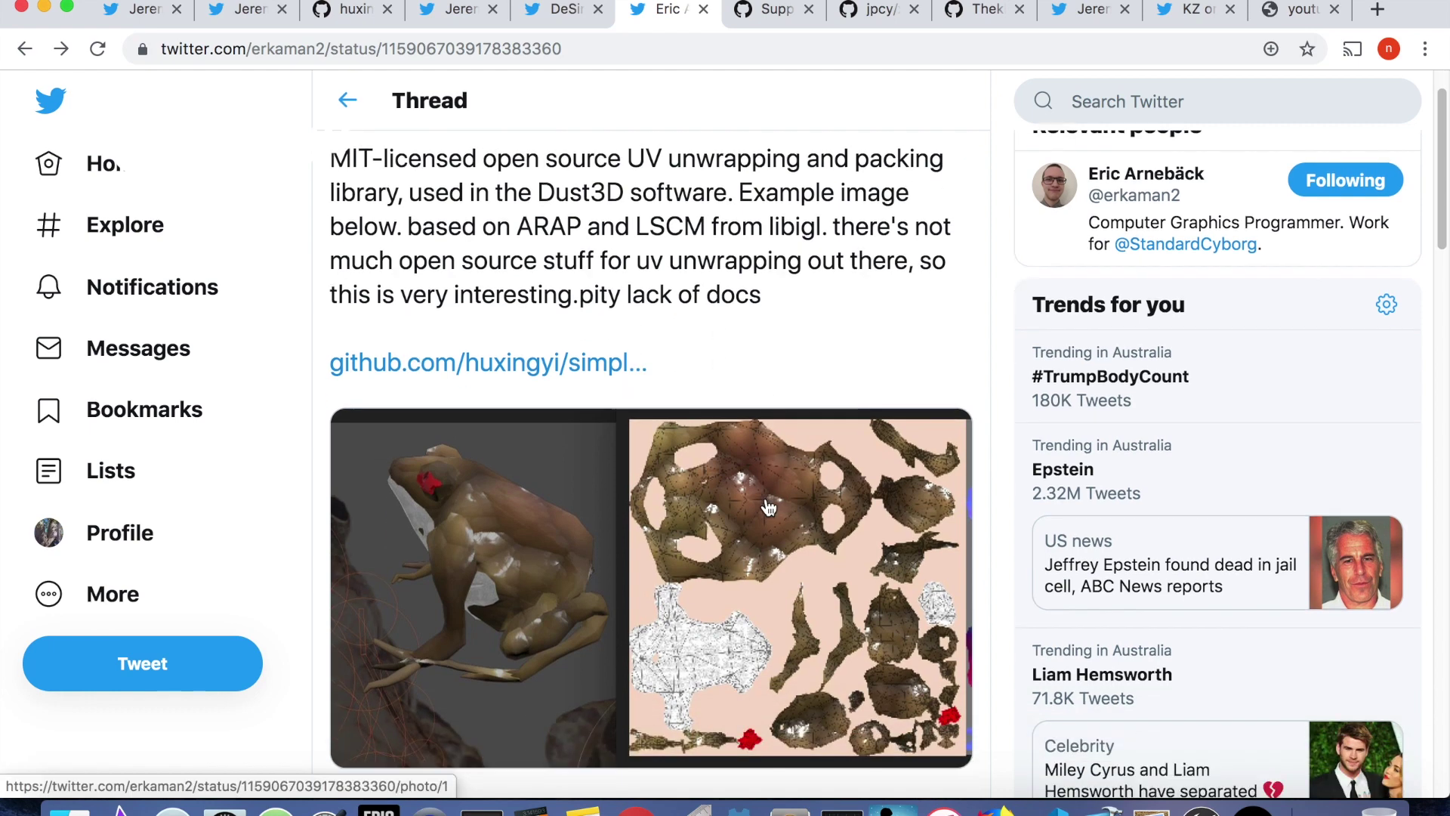
scroll(747, 515, "down", 1)
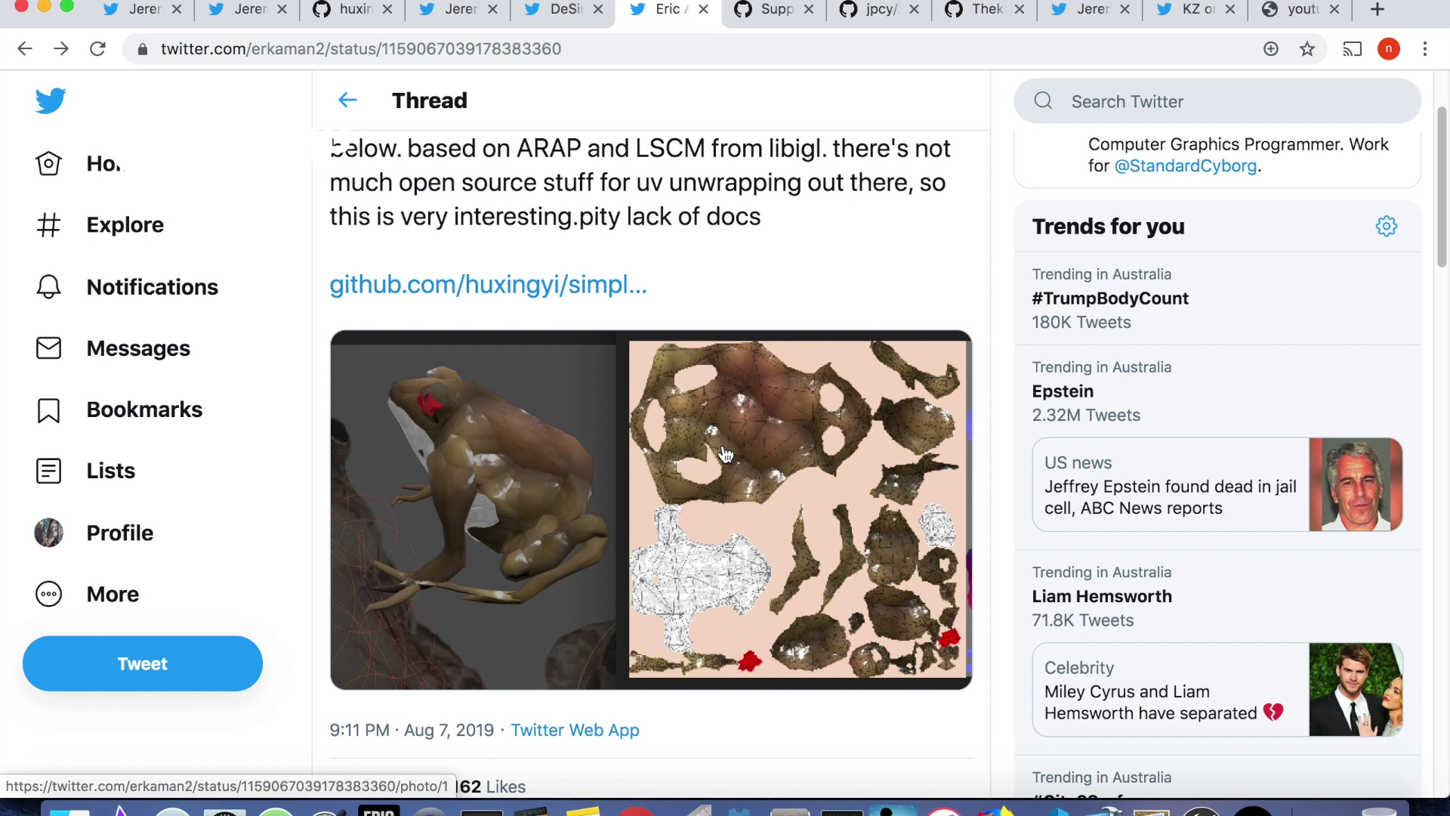
scroll(726, 454, "up", 1)
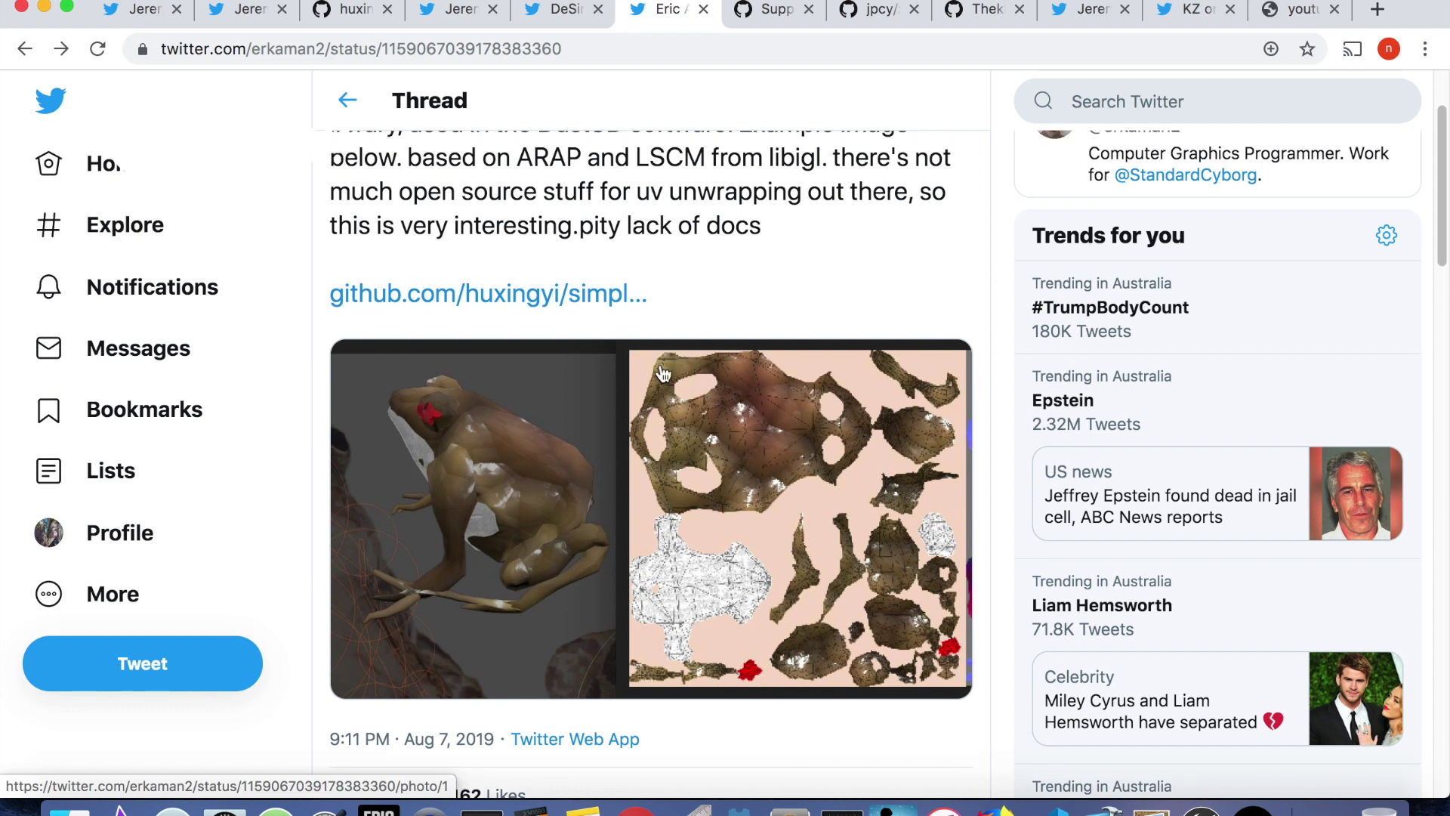
left_click(754, 10)
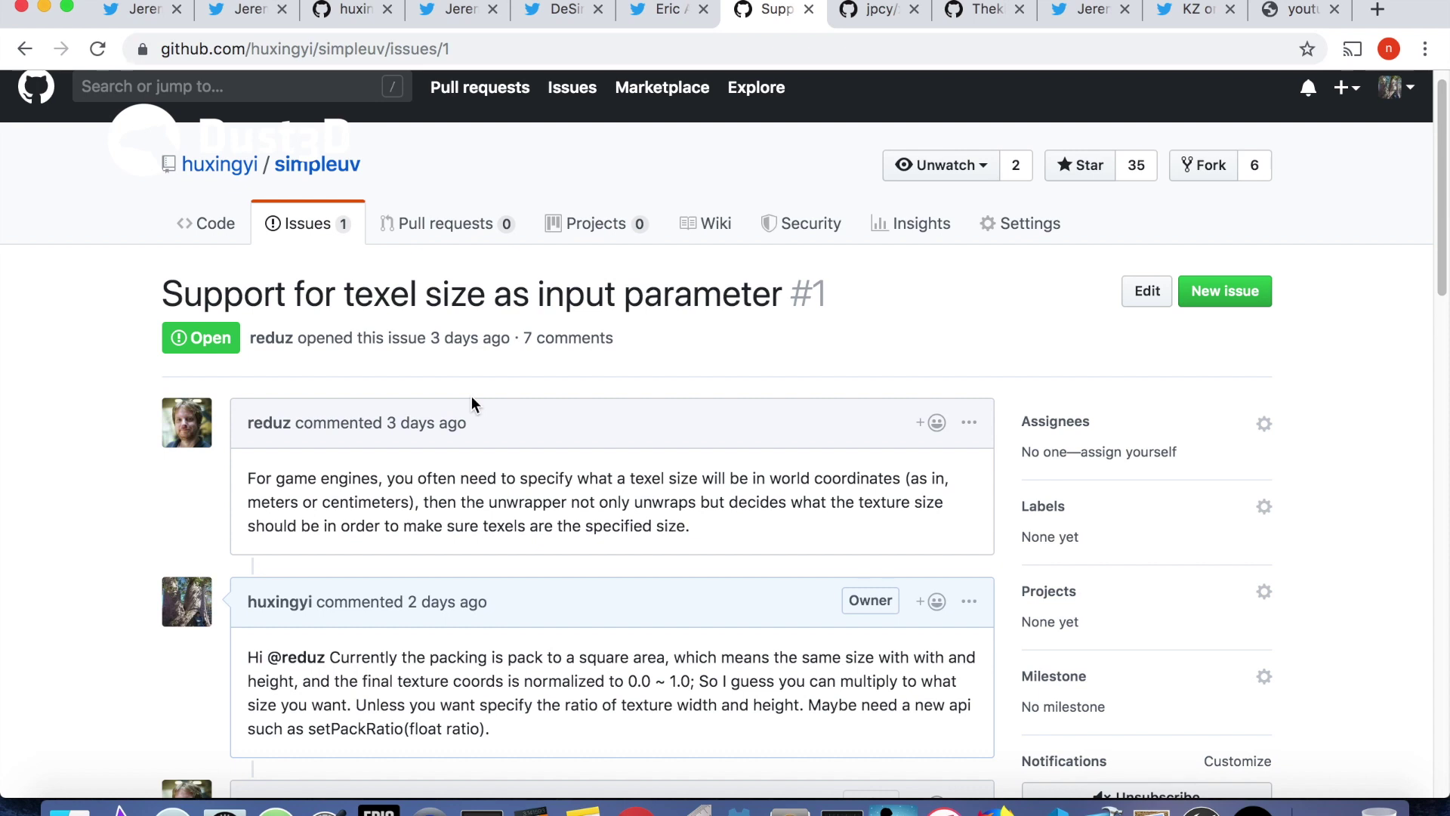
Step: View the jpcy/xatlas and Thekla/thekla_atlas repositories, then deselect the nodes in Dust3D
left_click(880, 12)
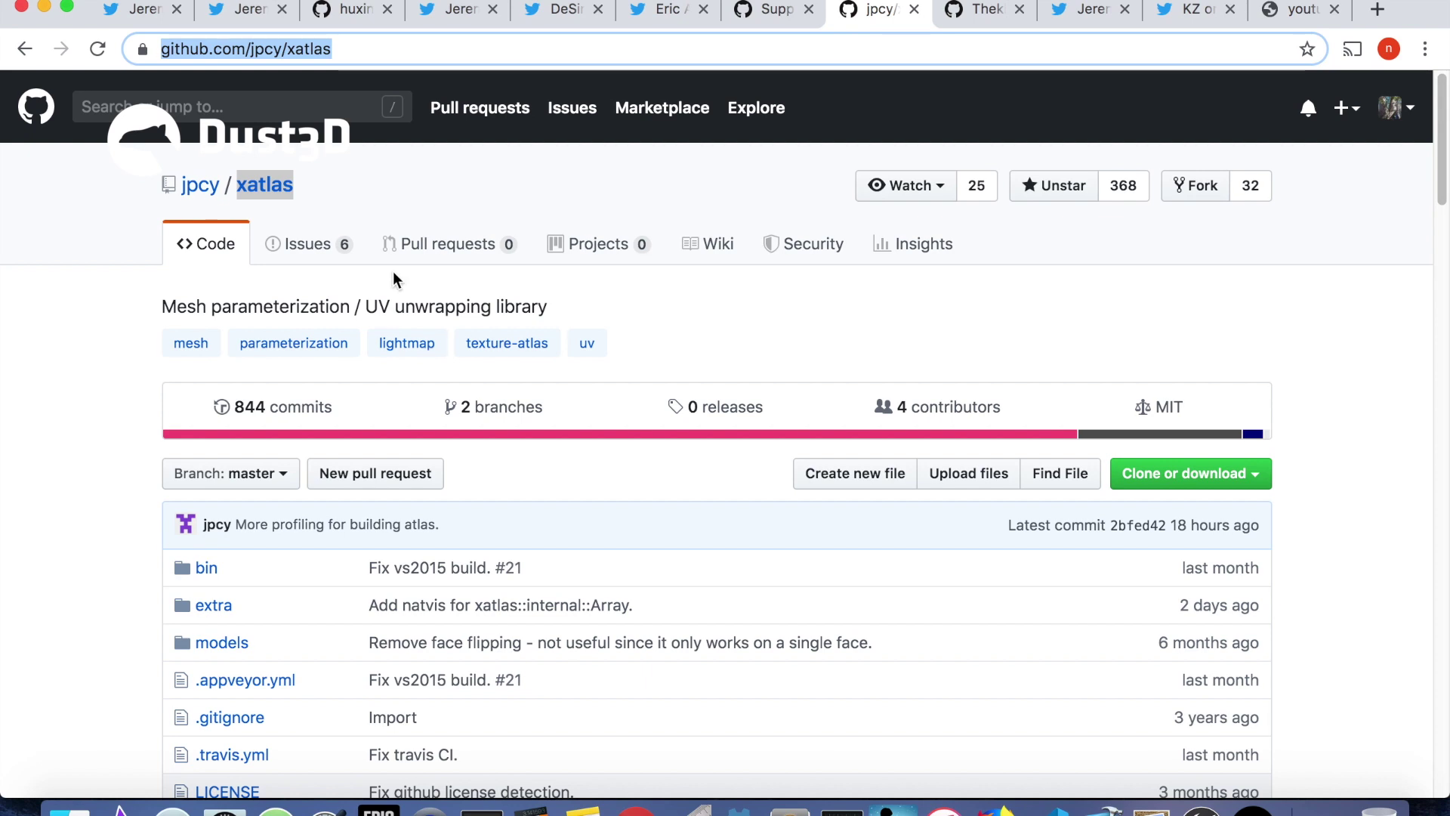
left_click(983, 14)
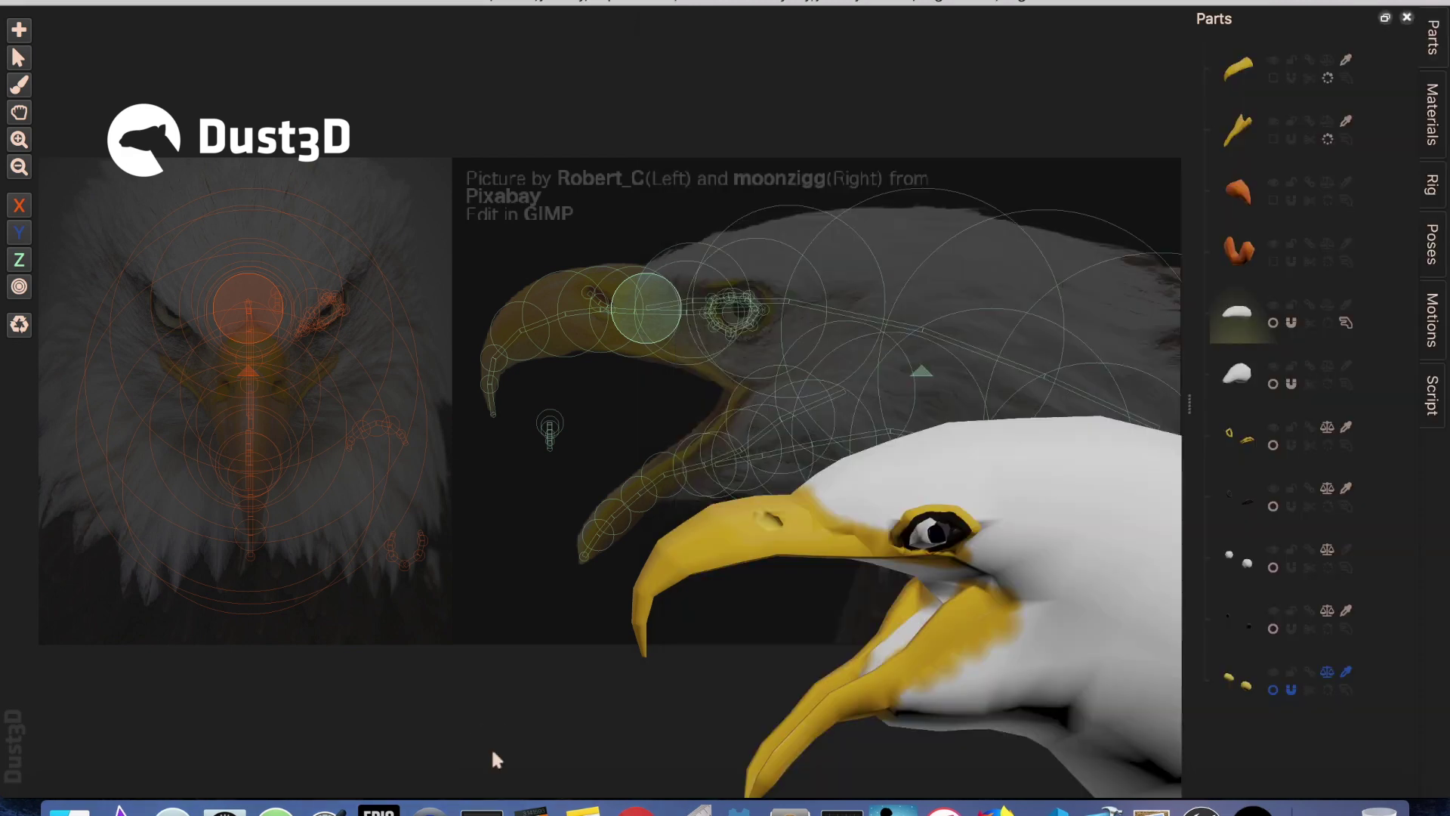
left_click(488, 668)
Step: Turn on Toggle UV Check, rotate the eagle head, and open the Export preview
left_click(261, 2)
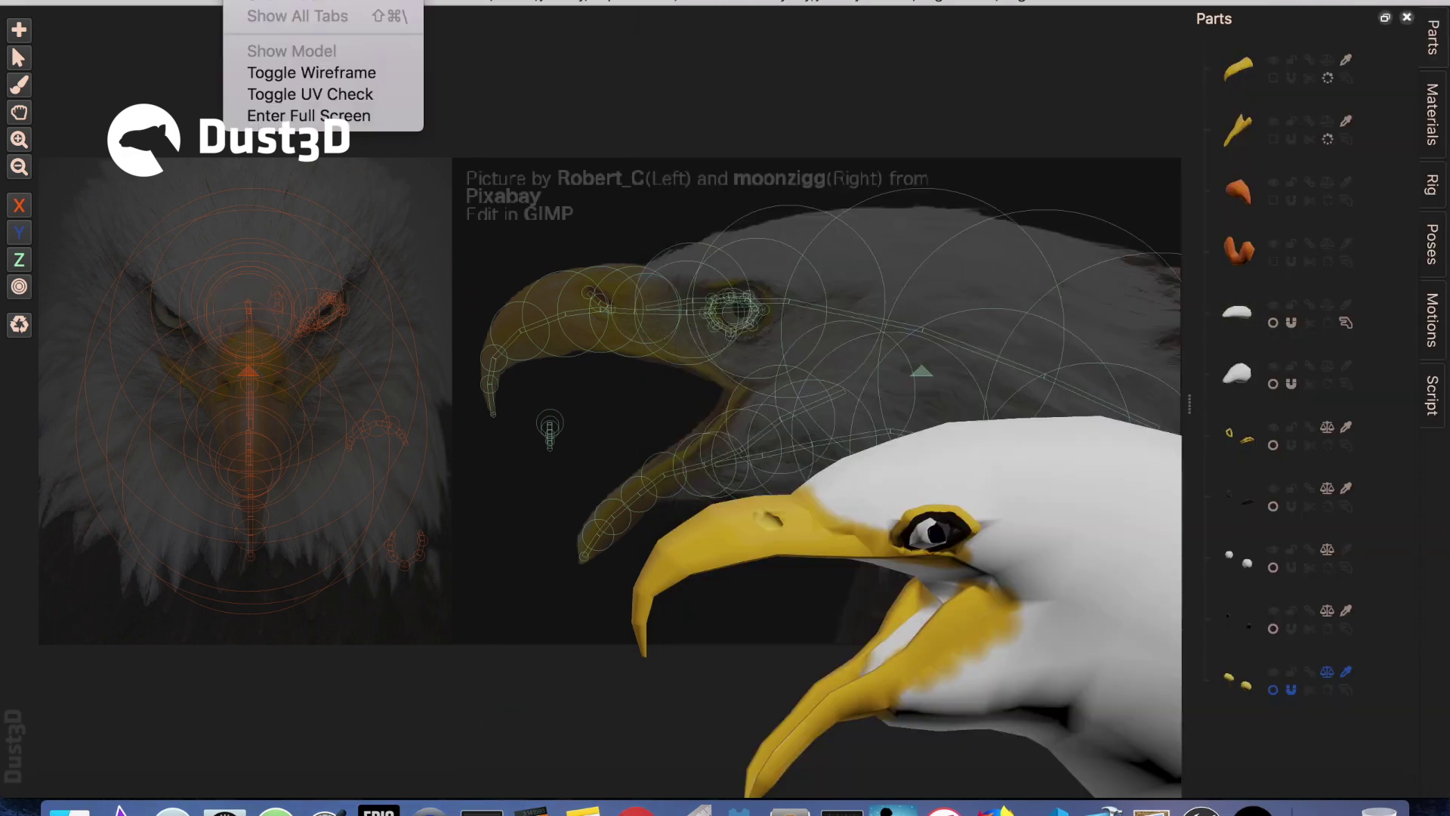
left_click(321, 95)
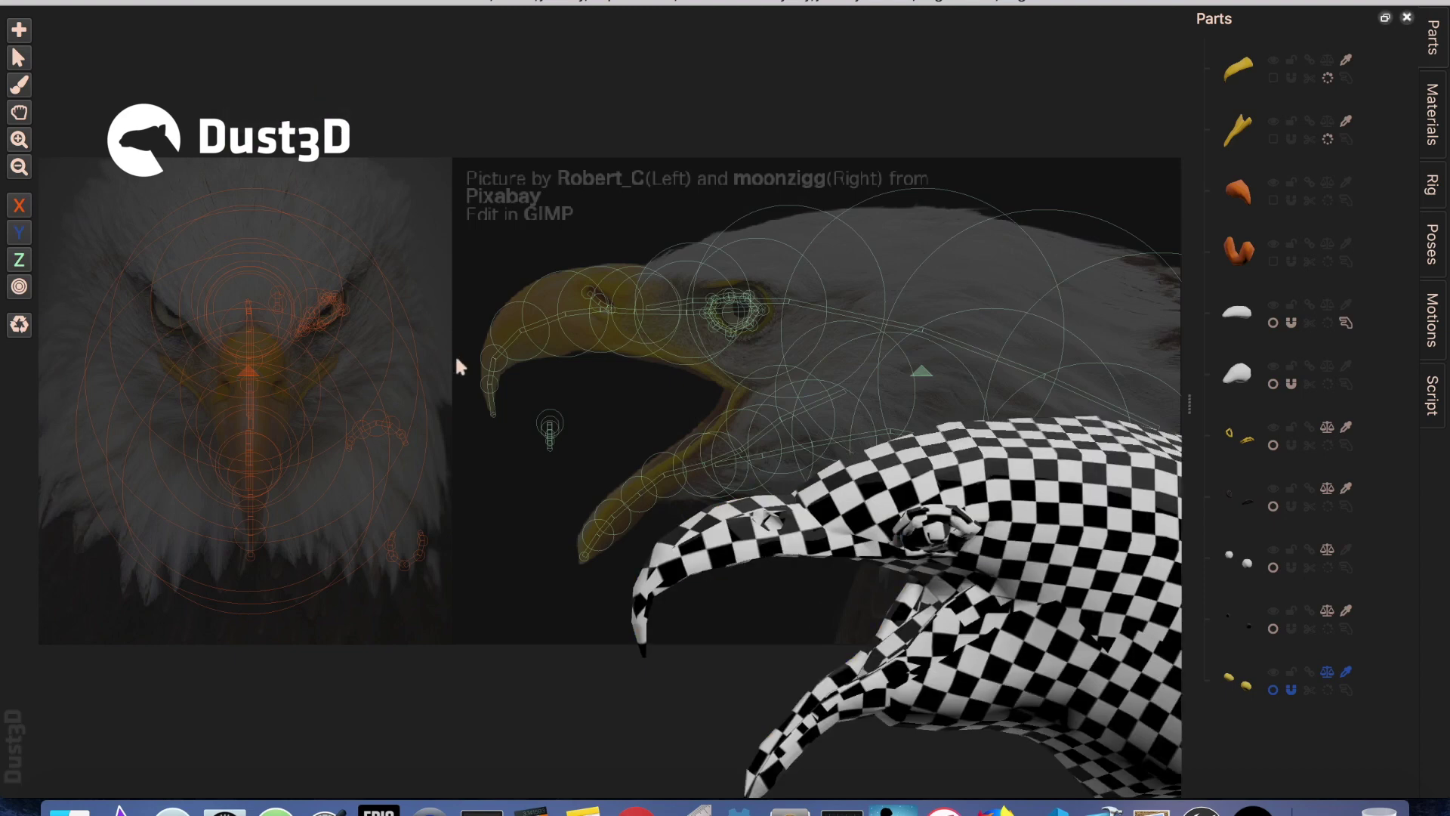
left_click_drag(1003, 652, 857, 657)
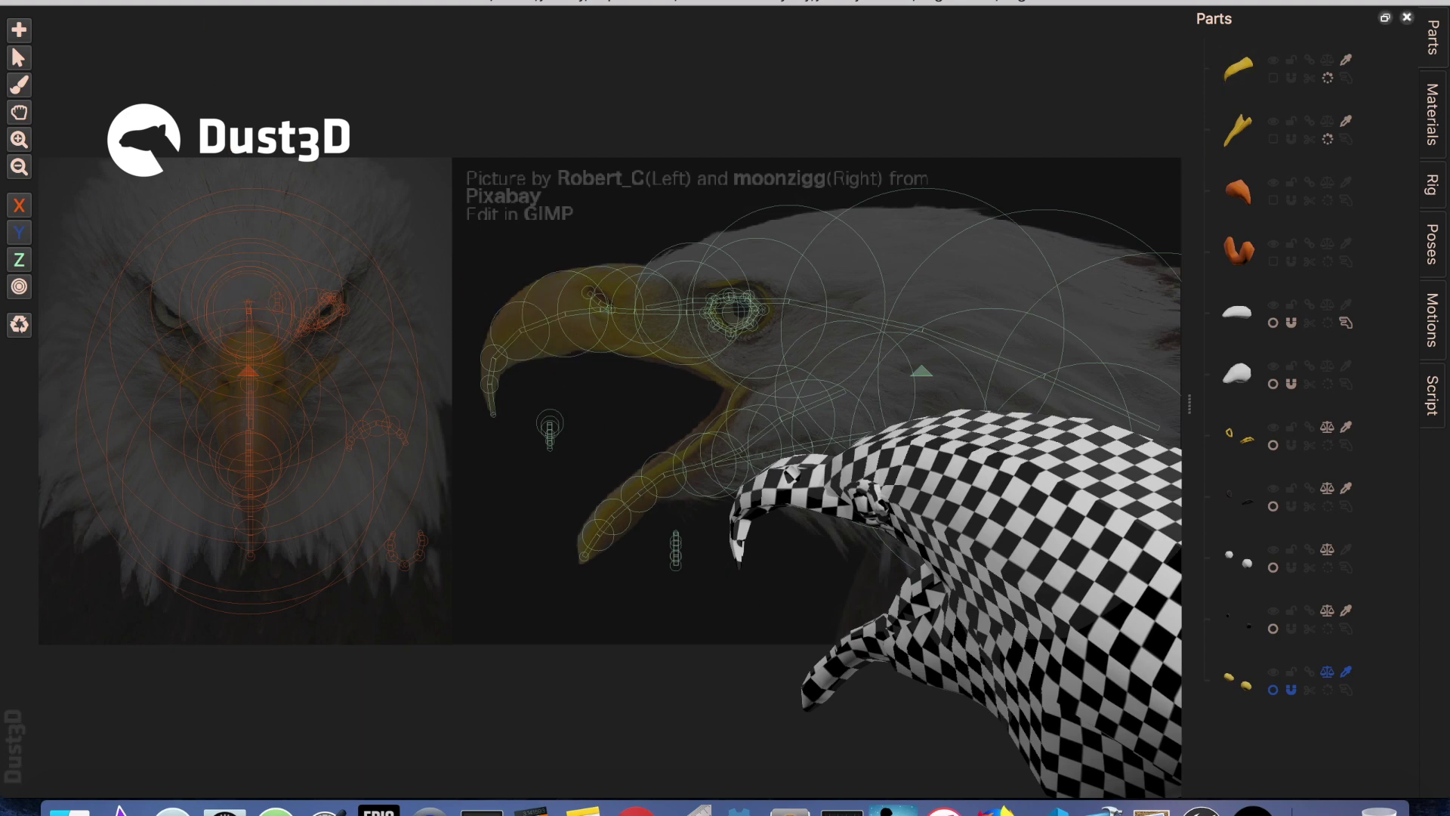
left_click(147, 3)
left_click(194, 161)
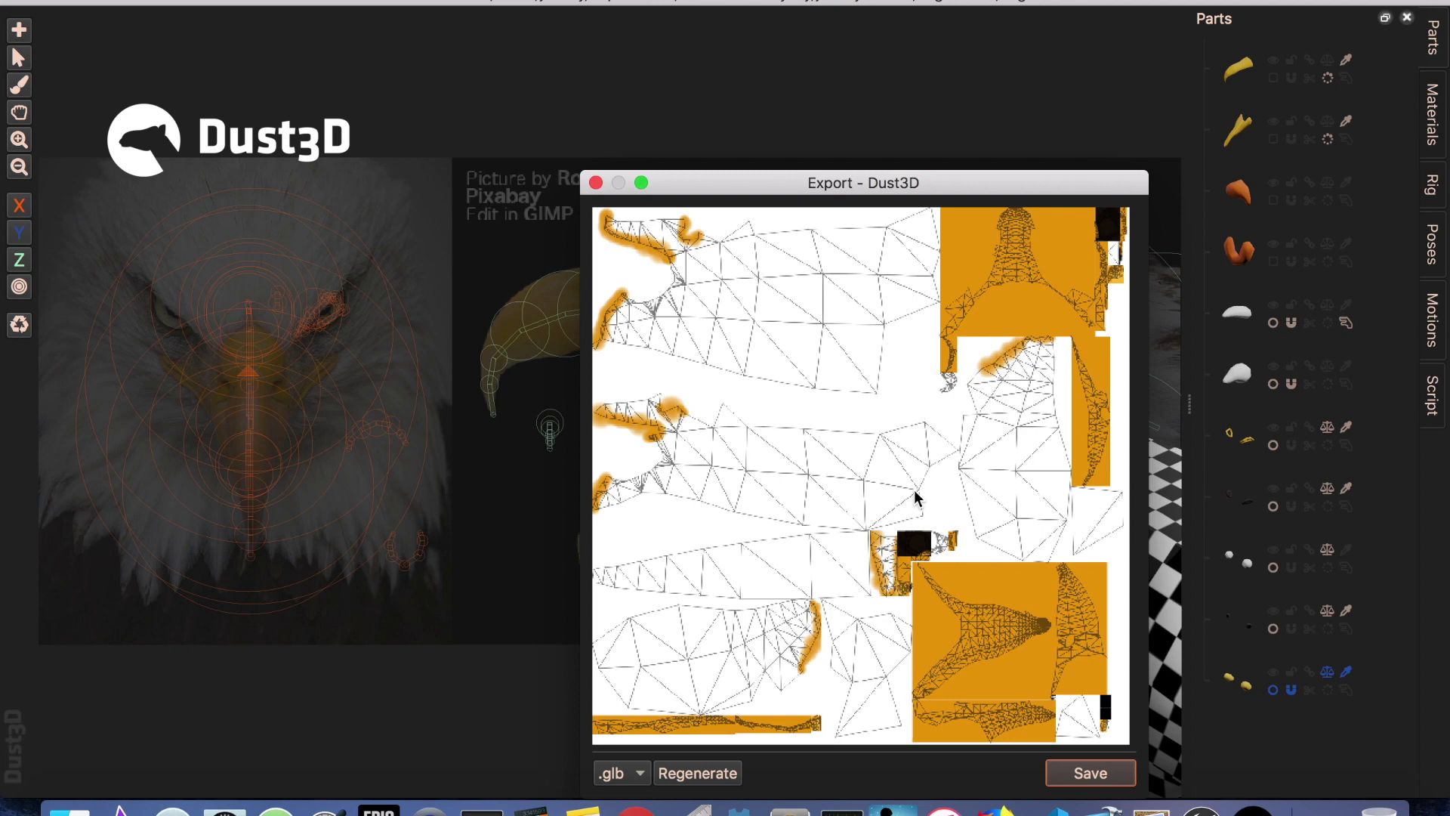
Step: Close the export preview and return to the Twitter profile tab in the browser
left_click_drag(853, 184, 476, 138)
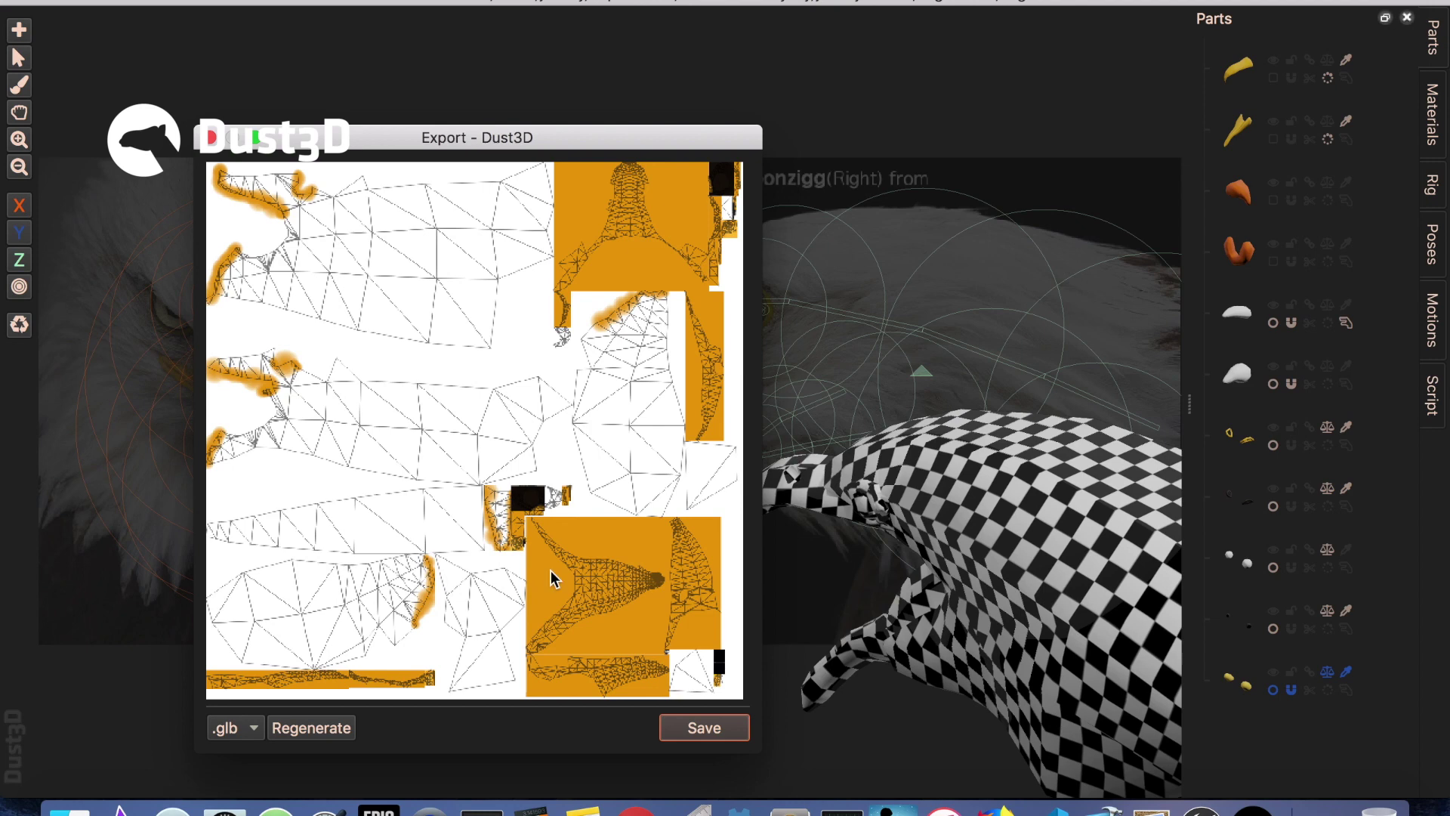
left_click(836, 724)
left_click(635, 807)
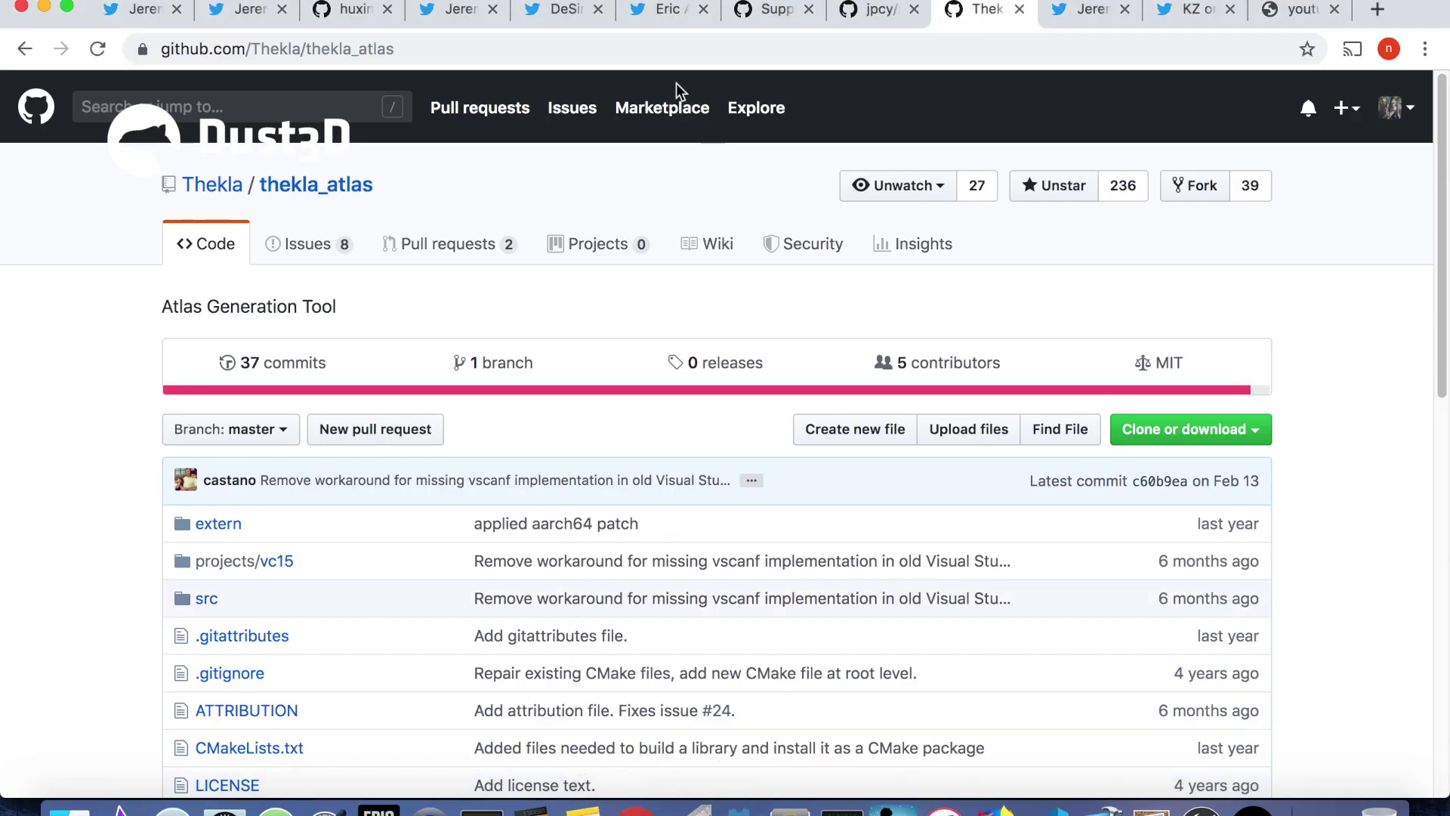
left_click(1072, 16)
scroll(766, 346, "up", 1)
scroll(800, 340, "up", 1)
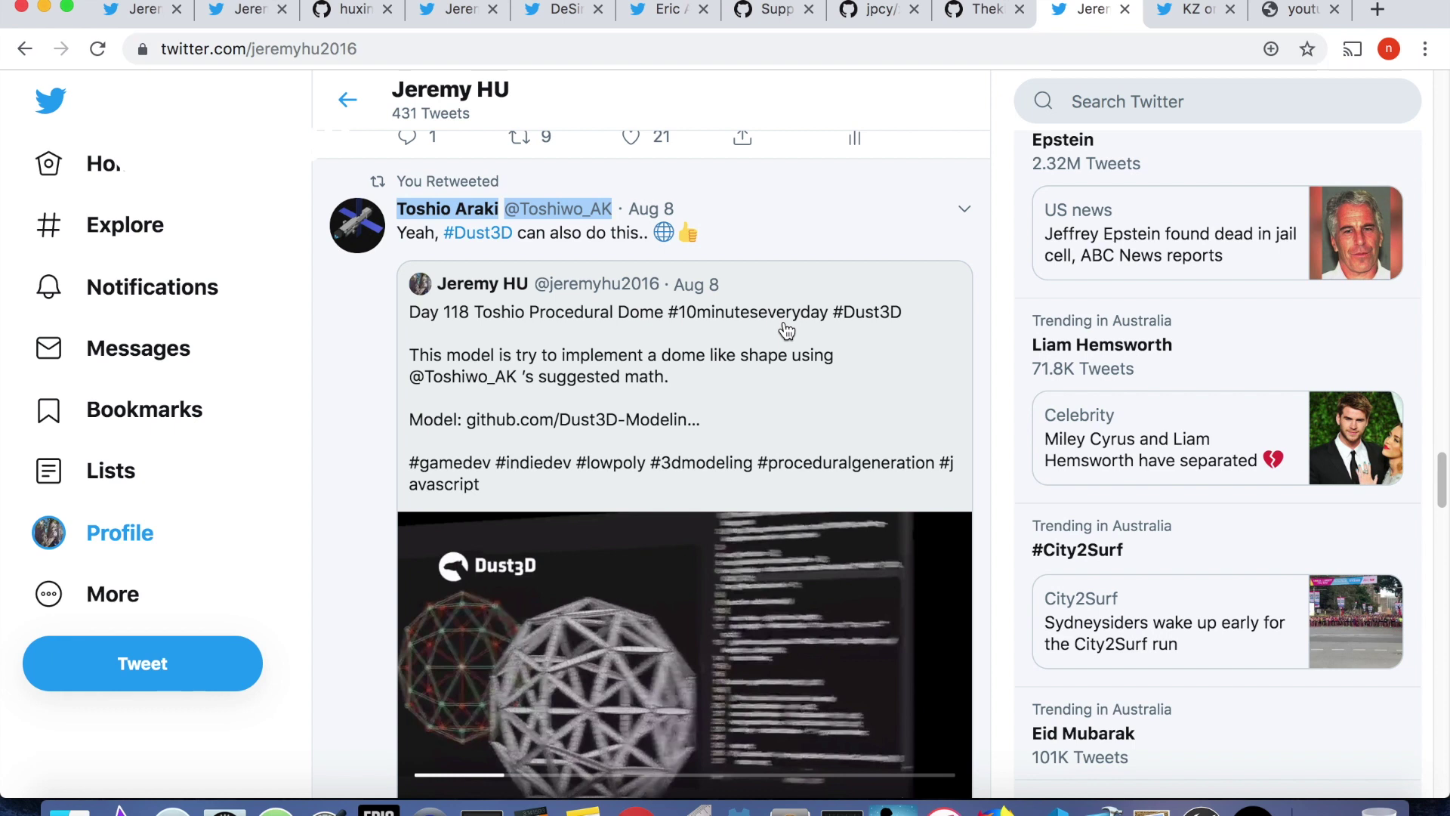
scroll(761, 428, "down", 1)
scroll(725, 492, "down", 2)
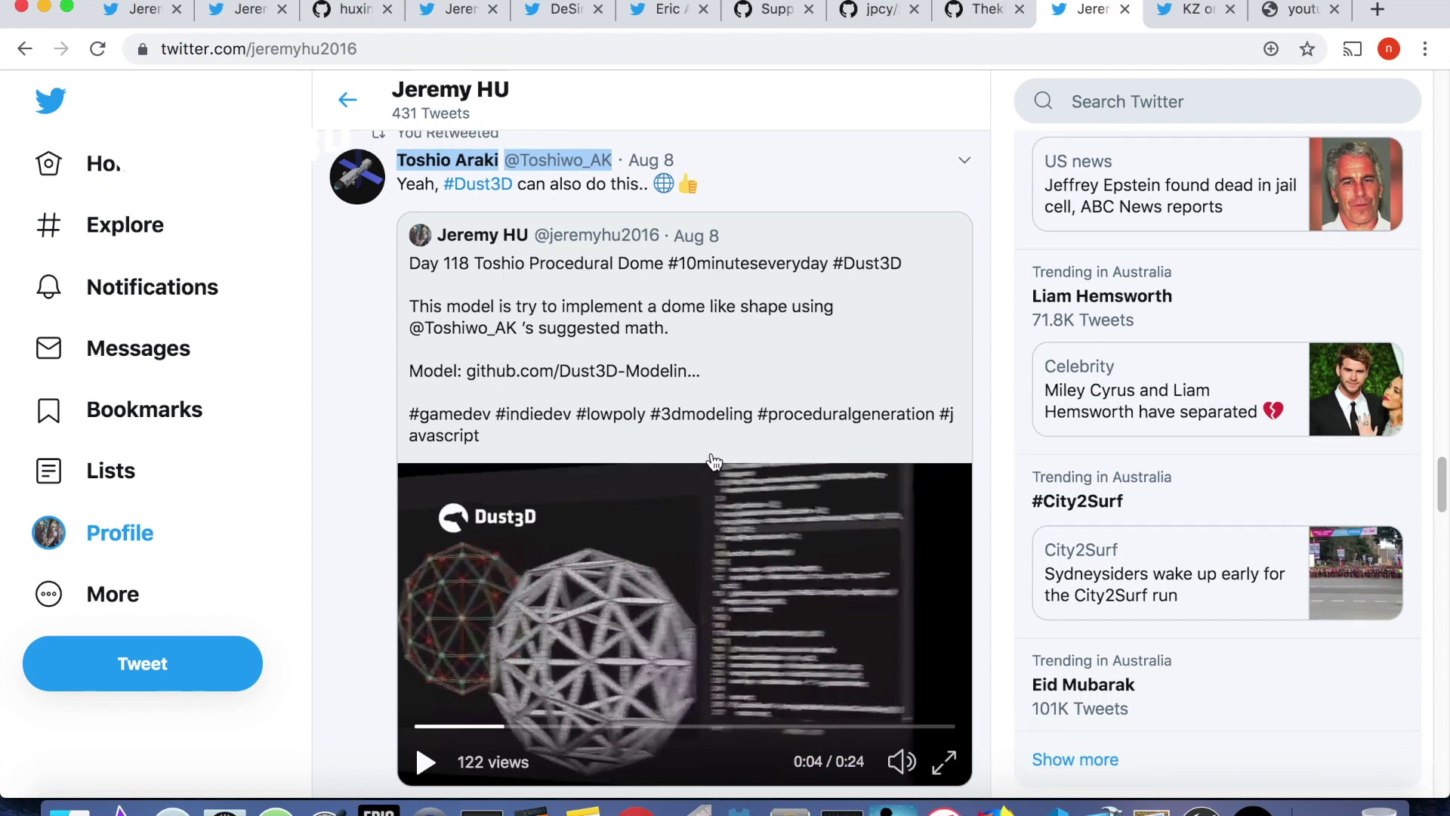
scroll(772, 464, "down", 1)
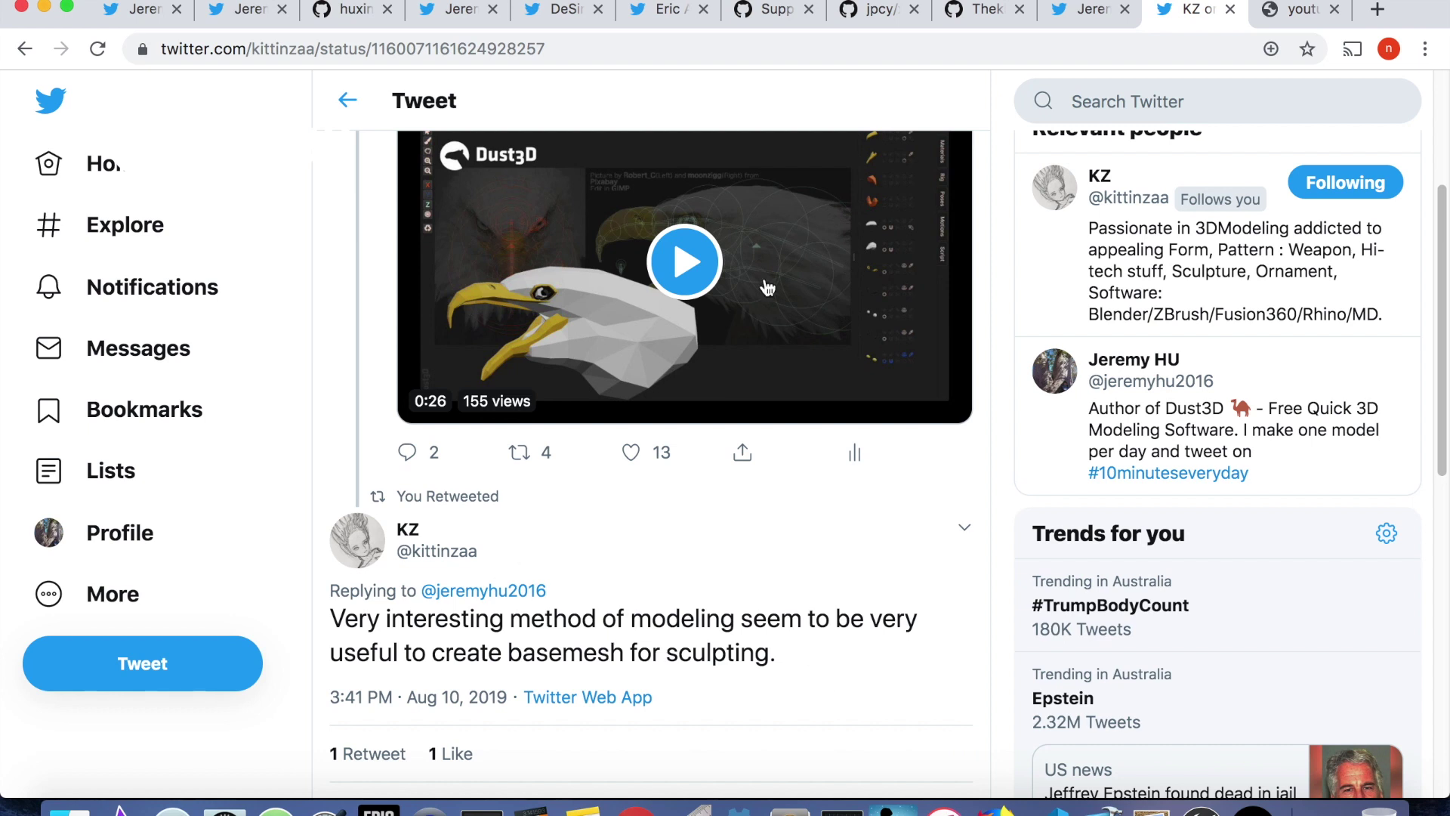
Step: Select the reply tweet's web address in the address bar for copying
key("super+l")
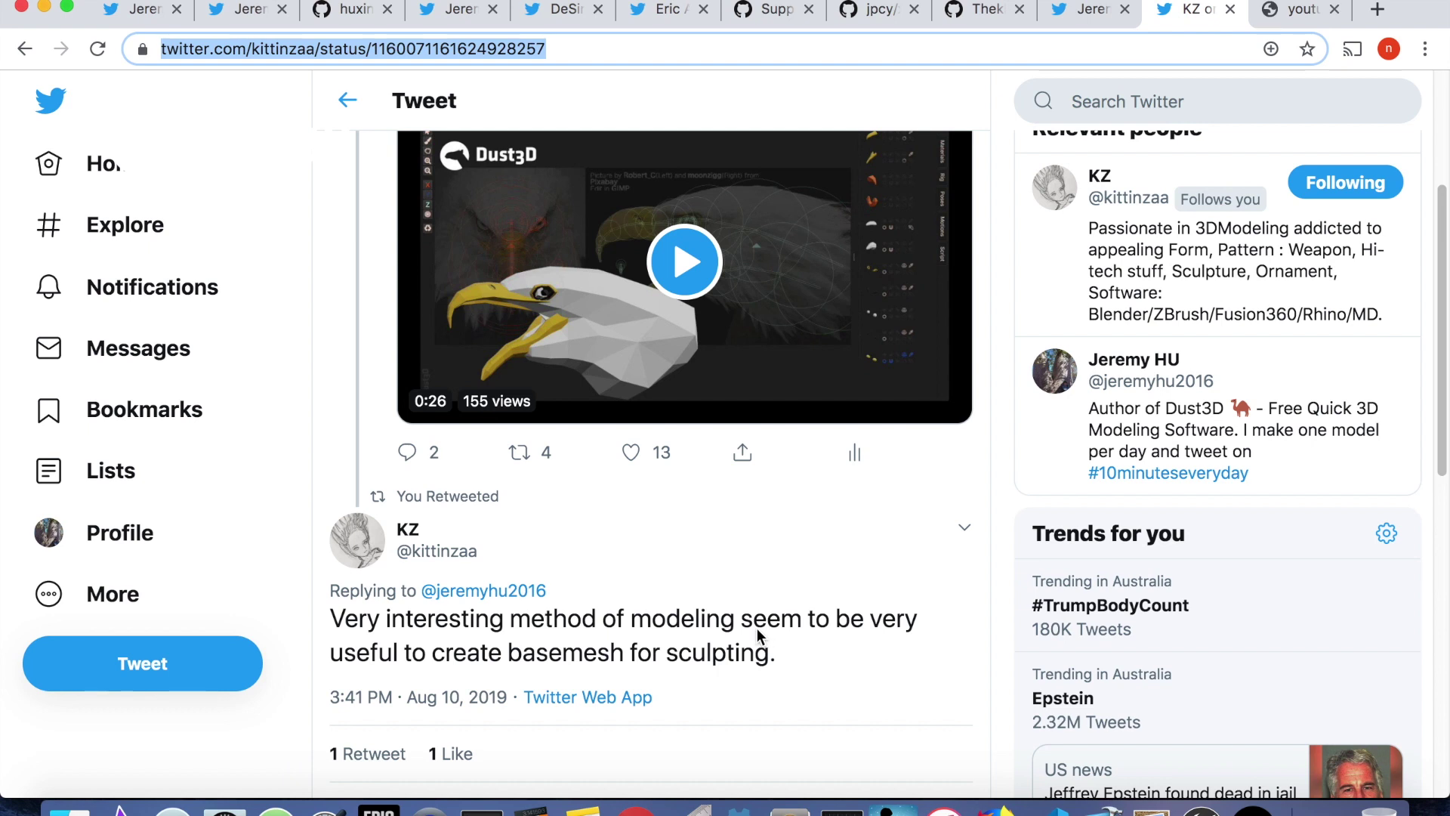
Step: Switch to the youtube-screenshot.png tab showing the circled like and subscribe counts
left_click(1295, 11)
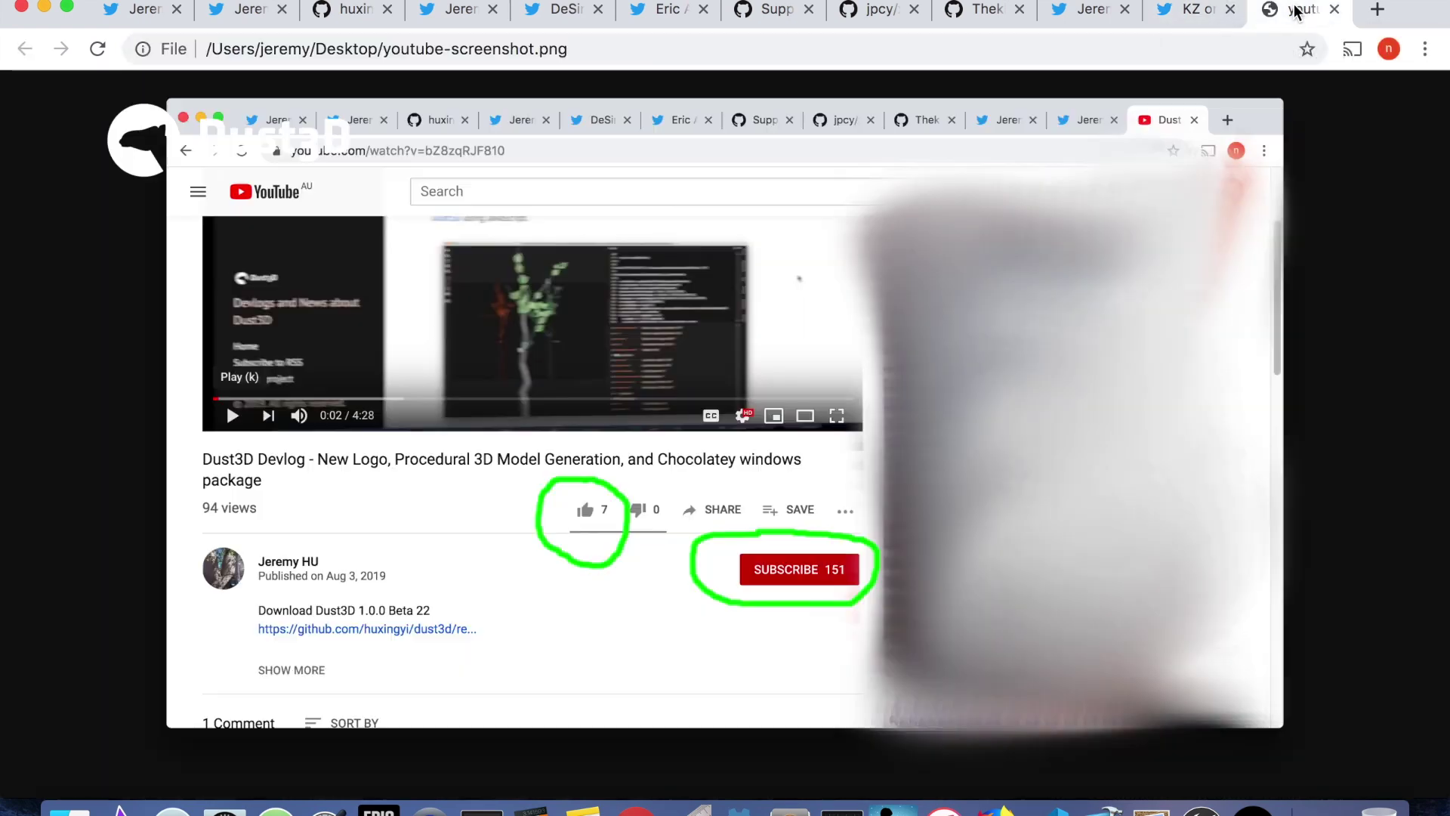